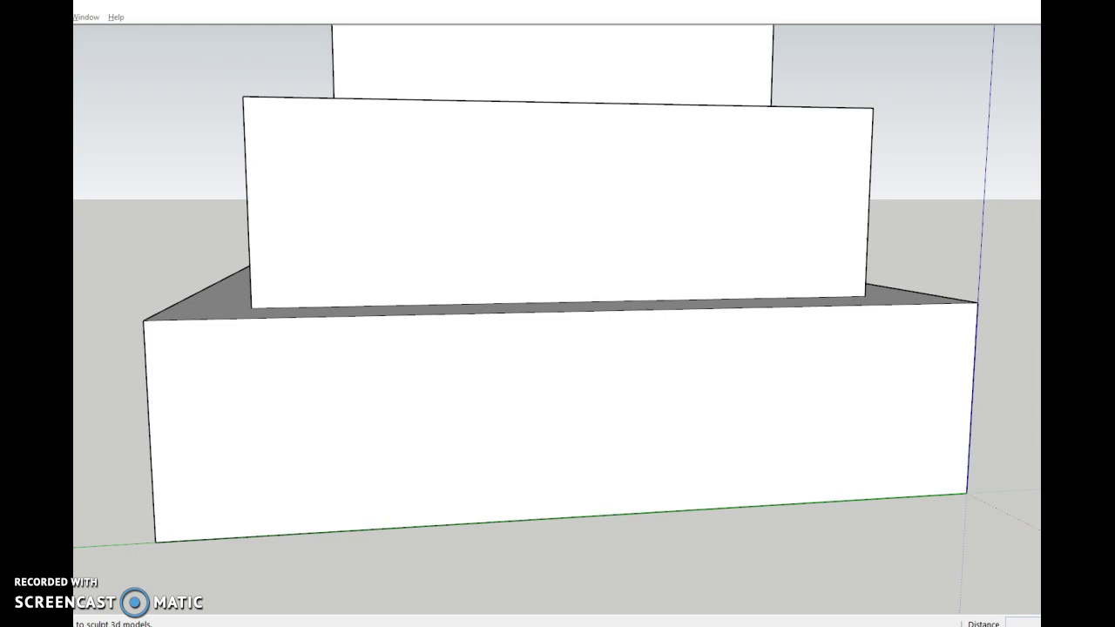
Draw a double door outline on the lower block's front face, with two 4' wide leaves either side of a vertical centre line.
key(l)
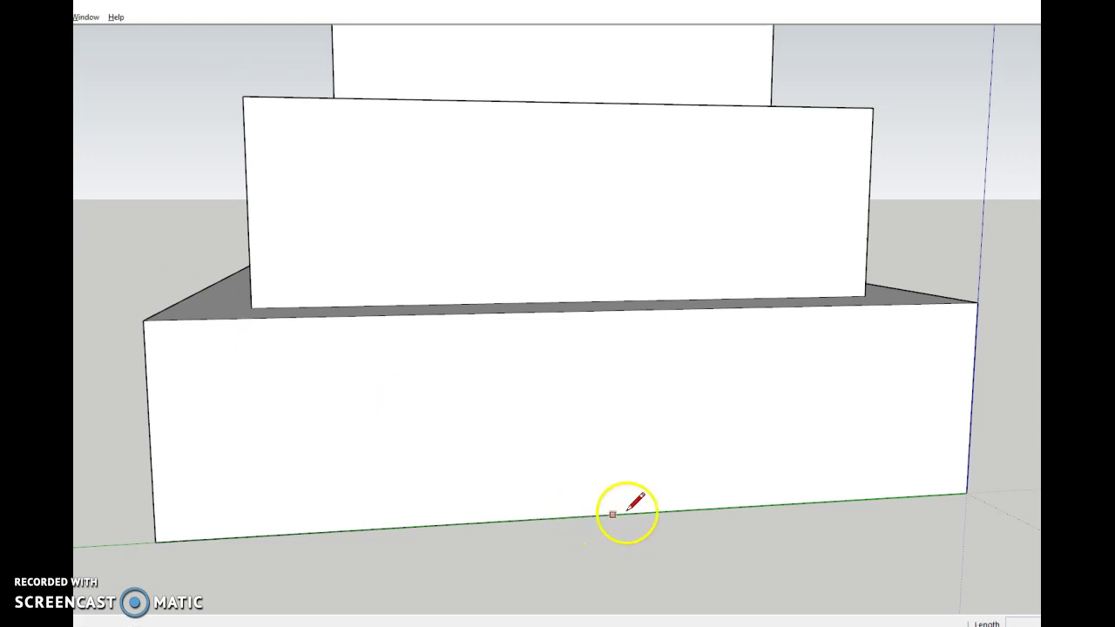
click(591, 517)
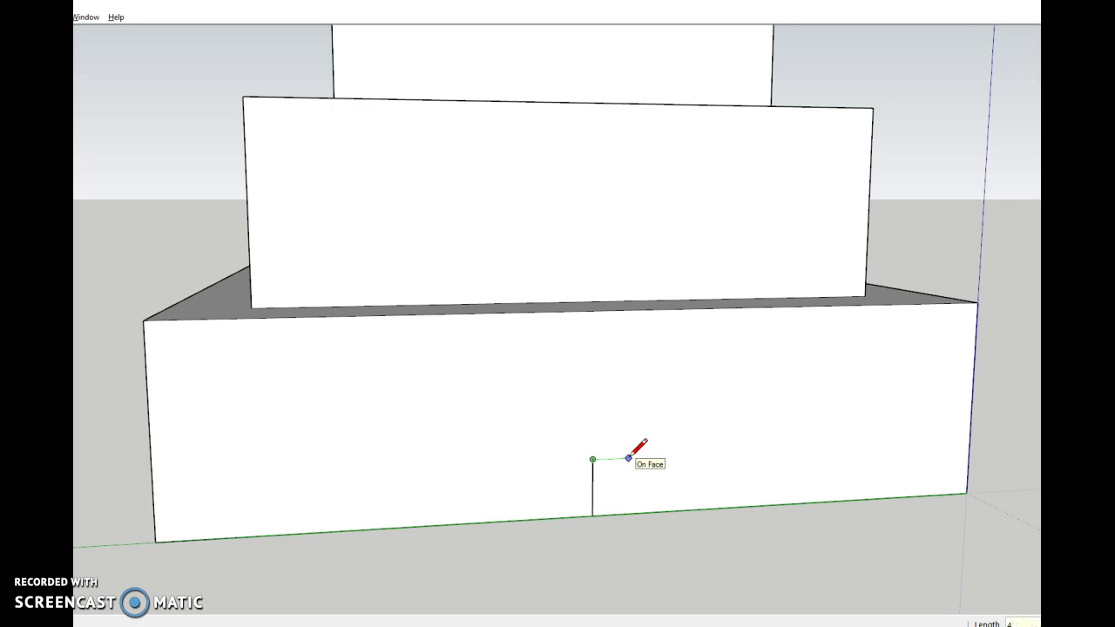
key(Return)
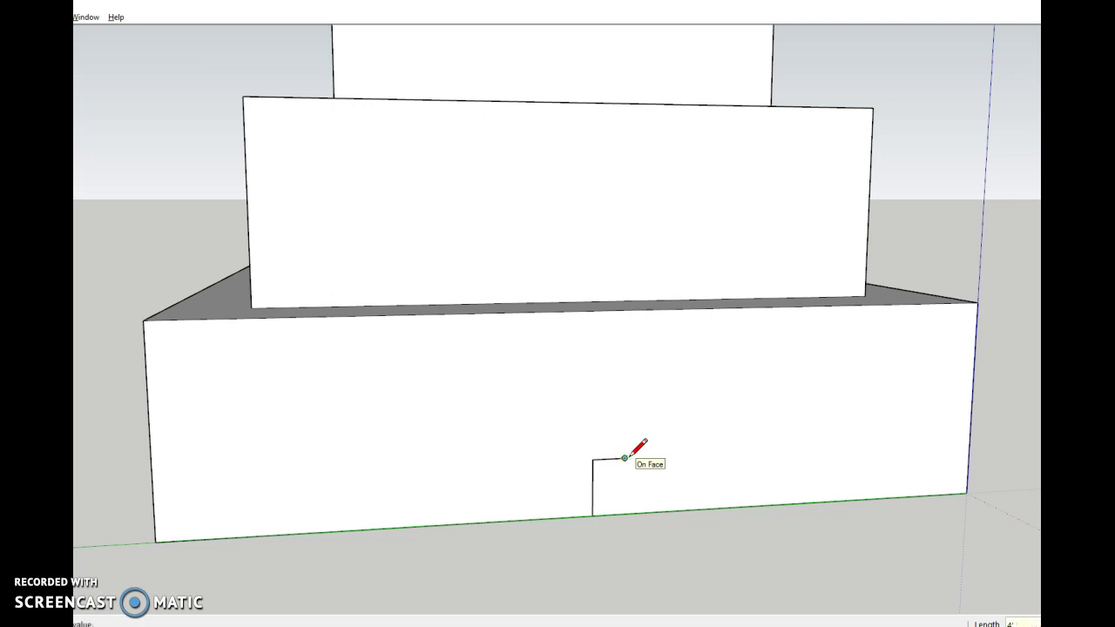
click(560, 460)
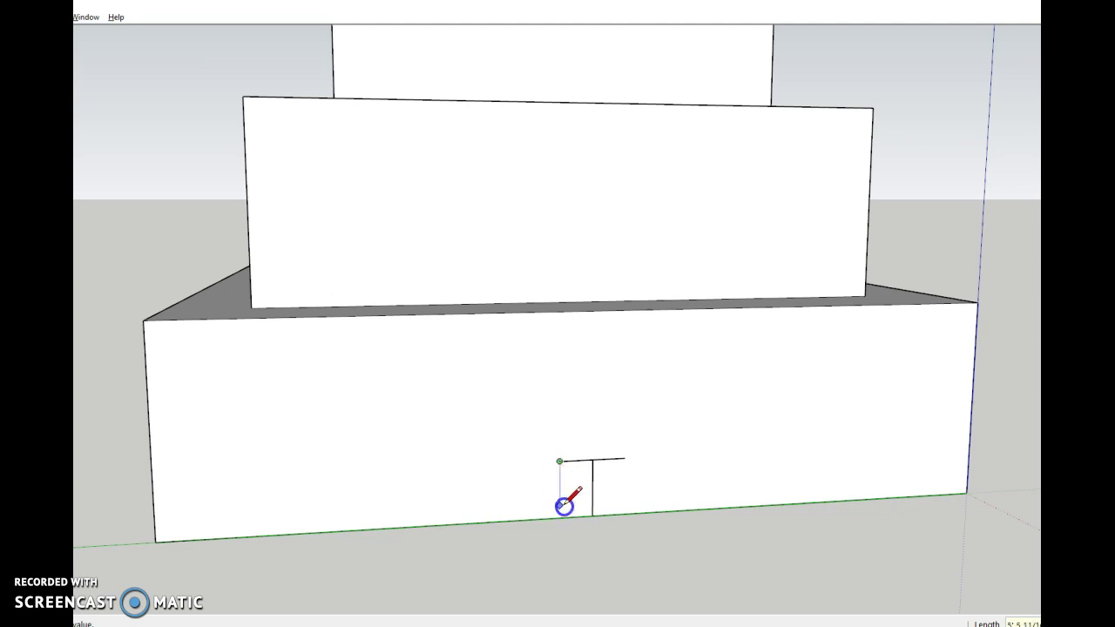
drag(562, 515, 561, 517)
drag(626, 459, 625, 514)
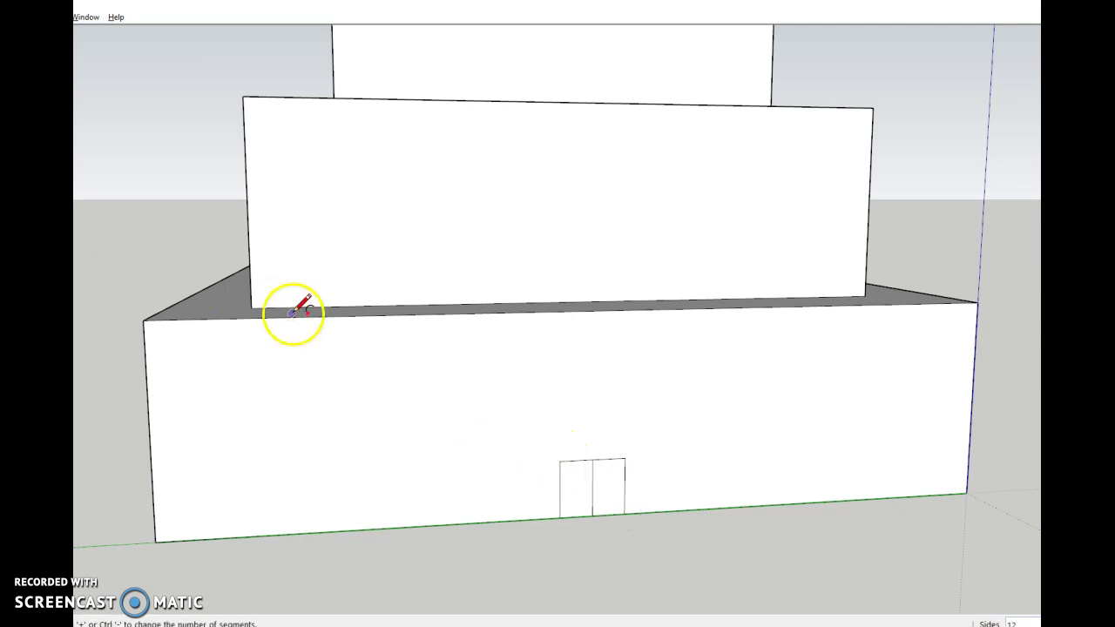
Draw an arc across the top of the door between its upper corners, with a bulge of about 2' 7".
click(559, 460)
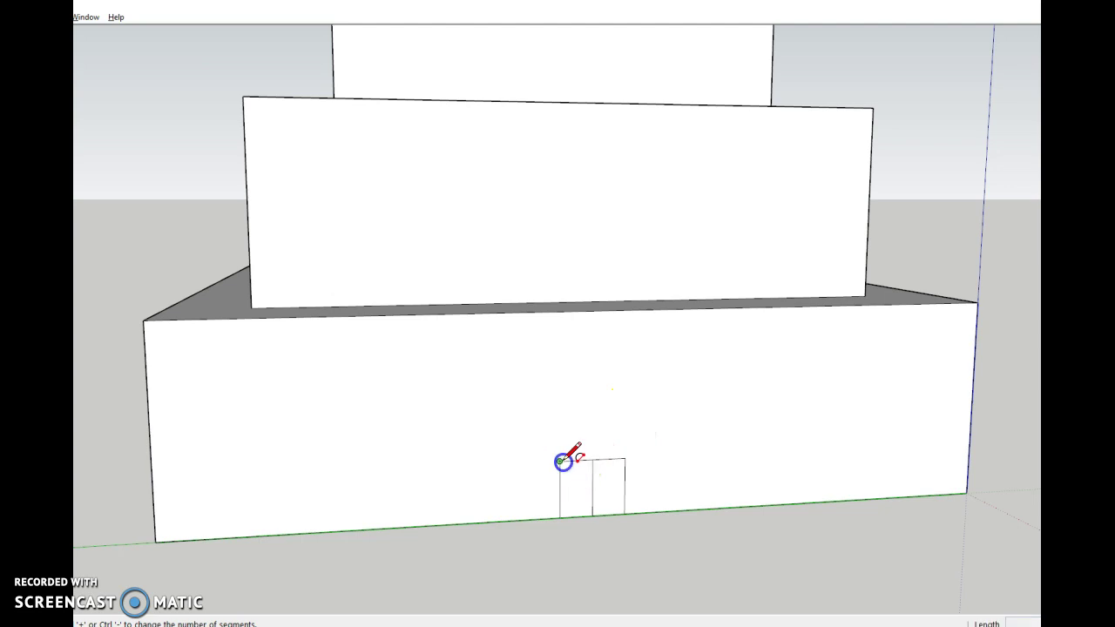
click(625, 458)
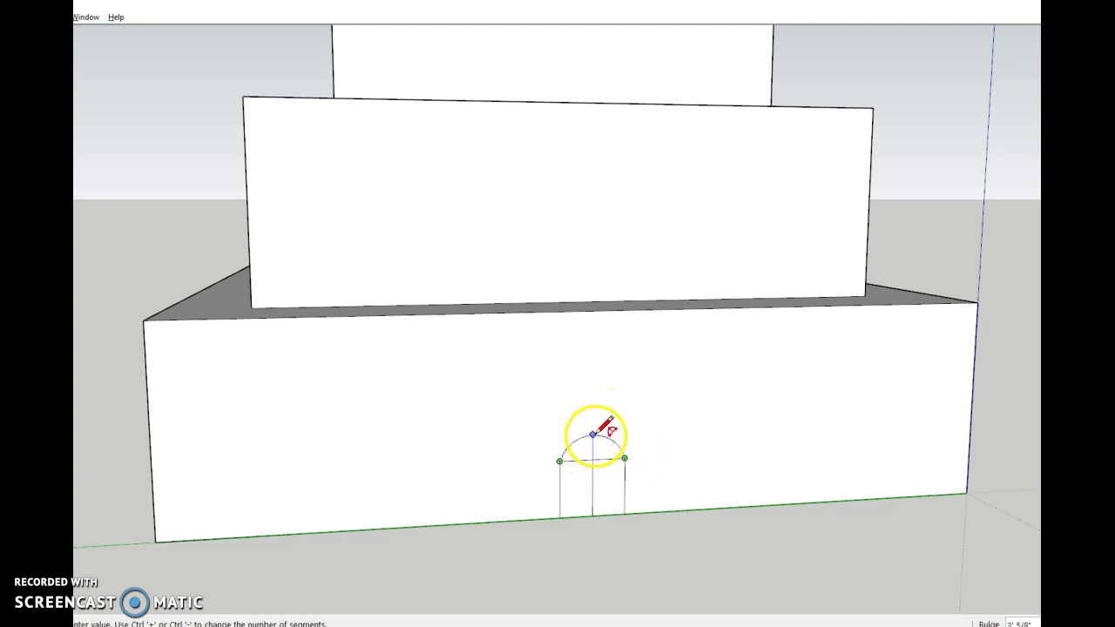
click(593, 438)
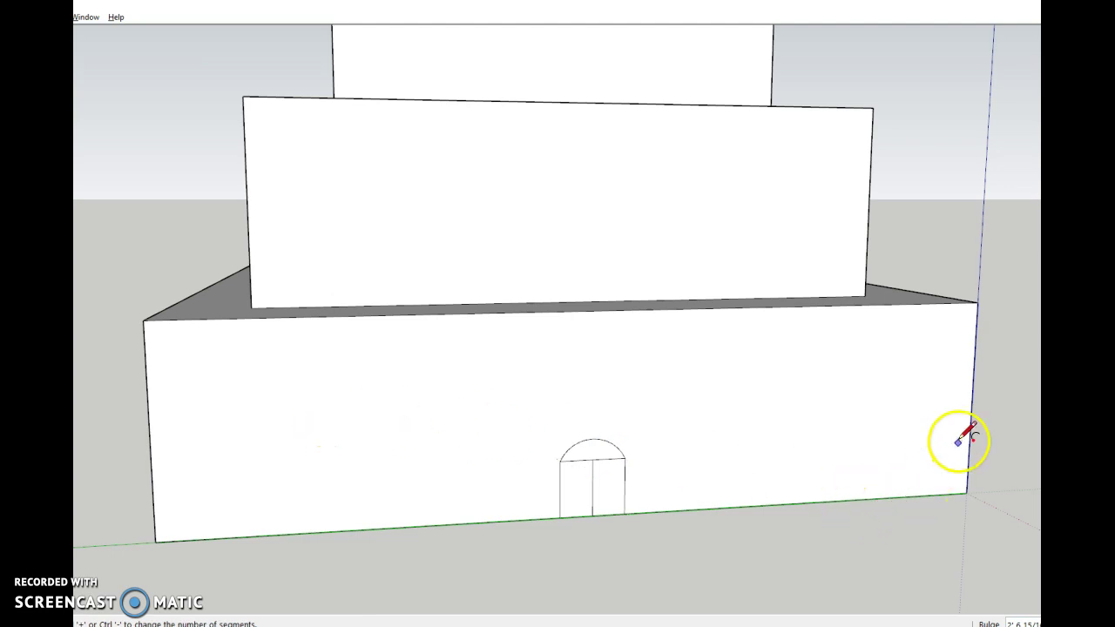
Try to offset the outline of the front face around the arched door by 10', and undo the offset.
key(f)
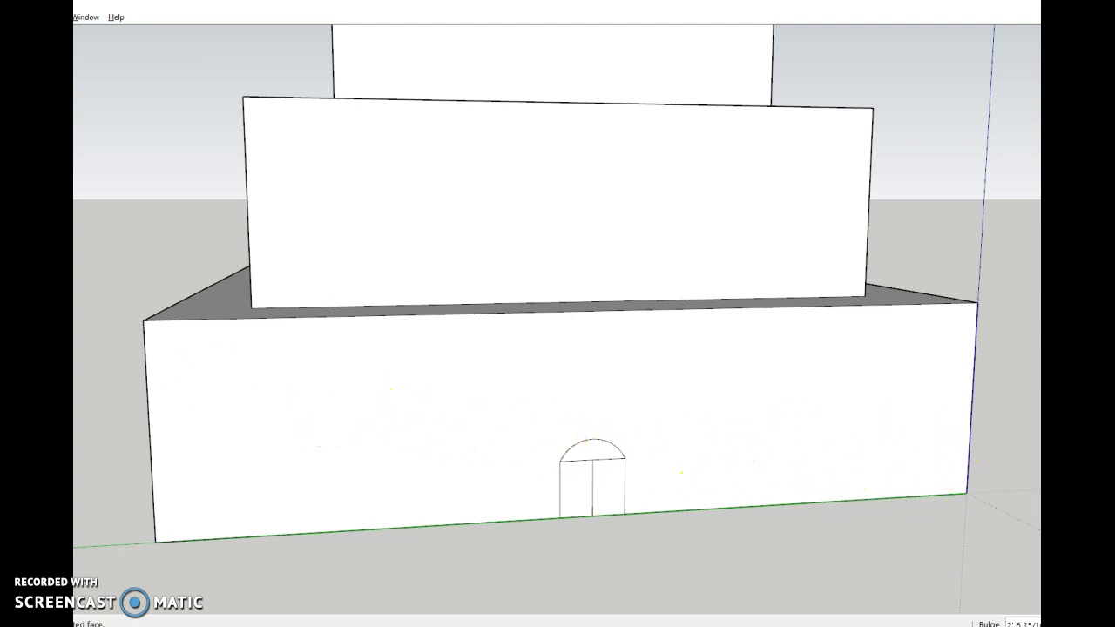
click(622, 450)
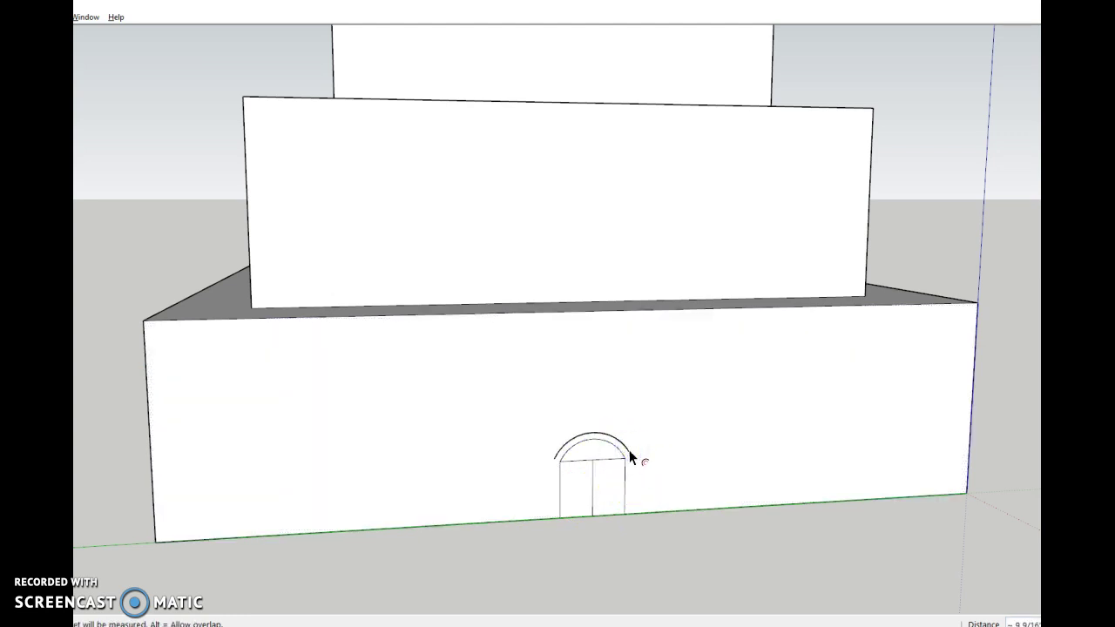
key(Escape)
click(633, 455)
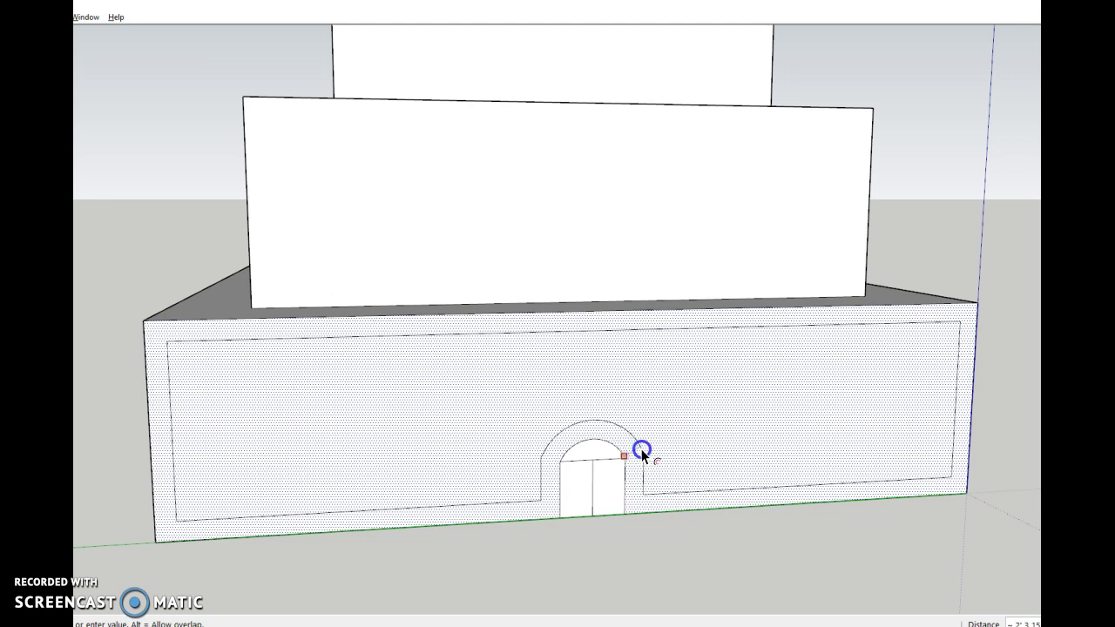
click(641, 451)
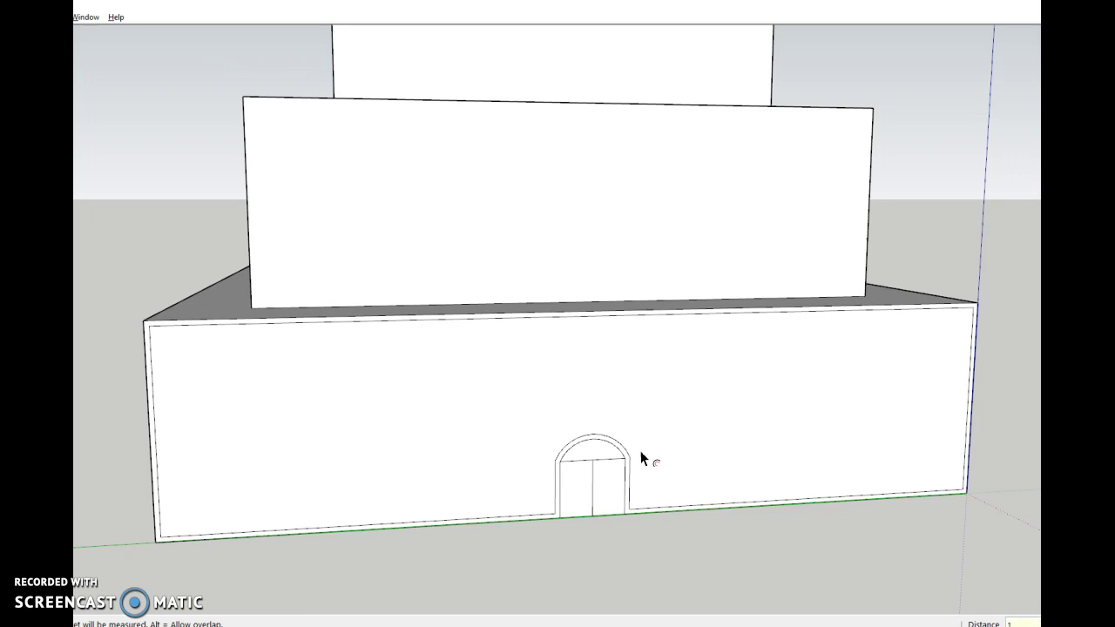
text(10')
key(Return)
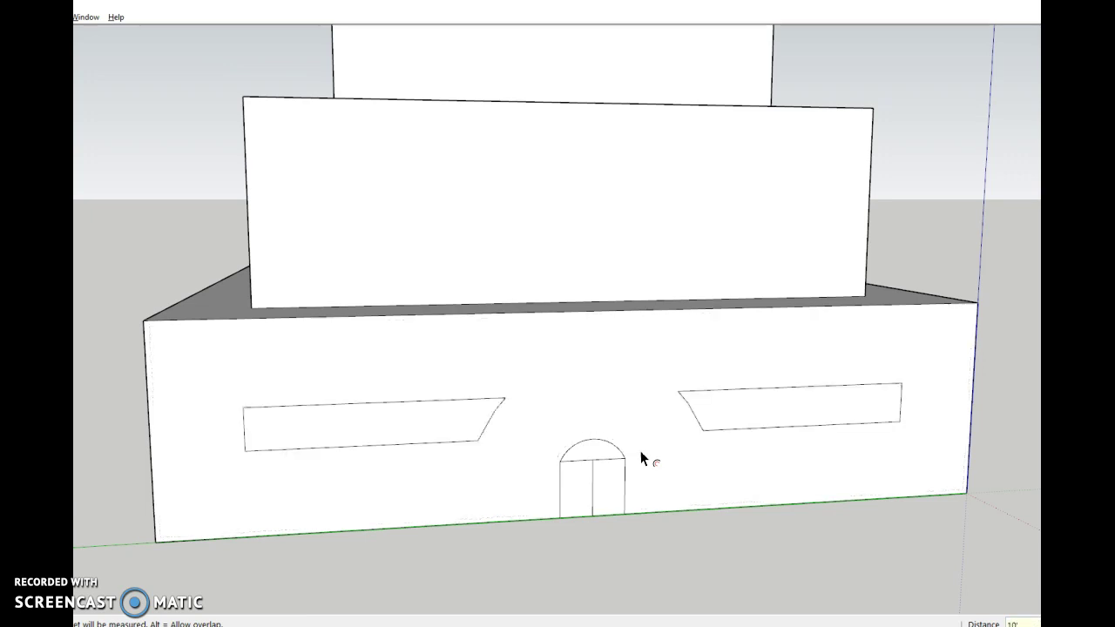
key(ctrl+z)
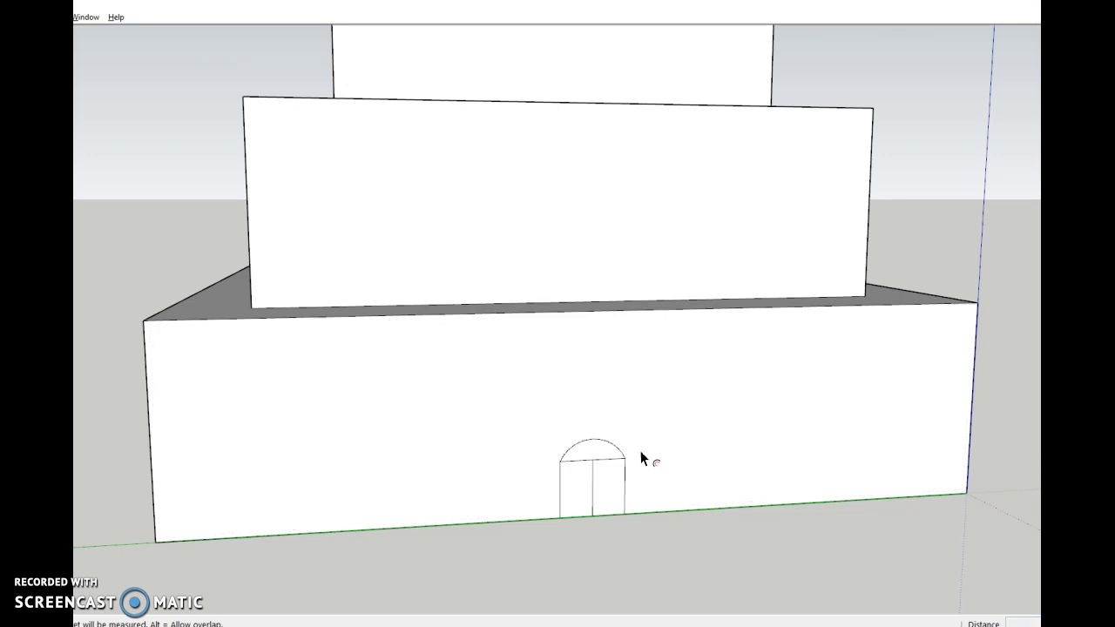
Offset the lower front face's outline, including the arched door edge, inward by 10".
click(640, 453)
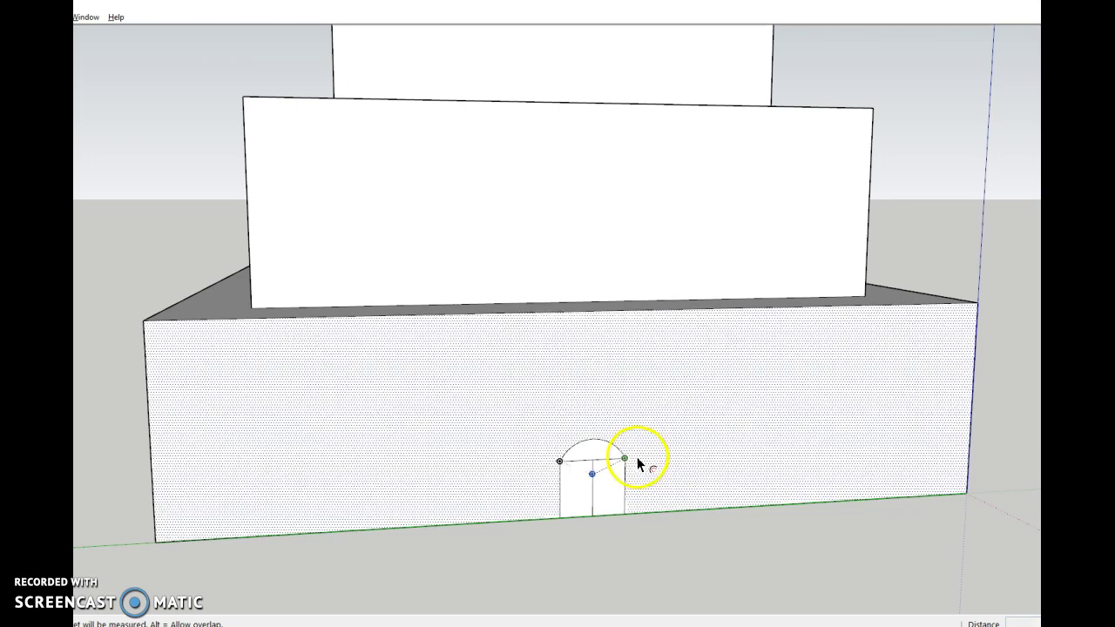
click(626, 455)
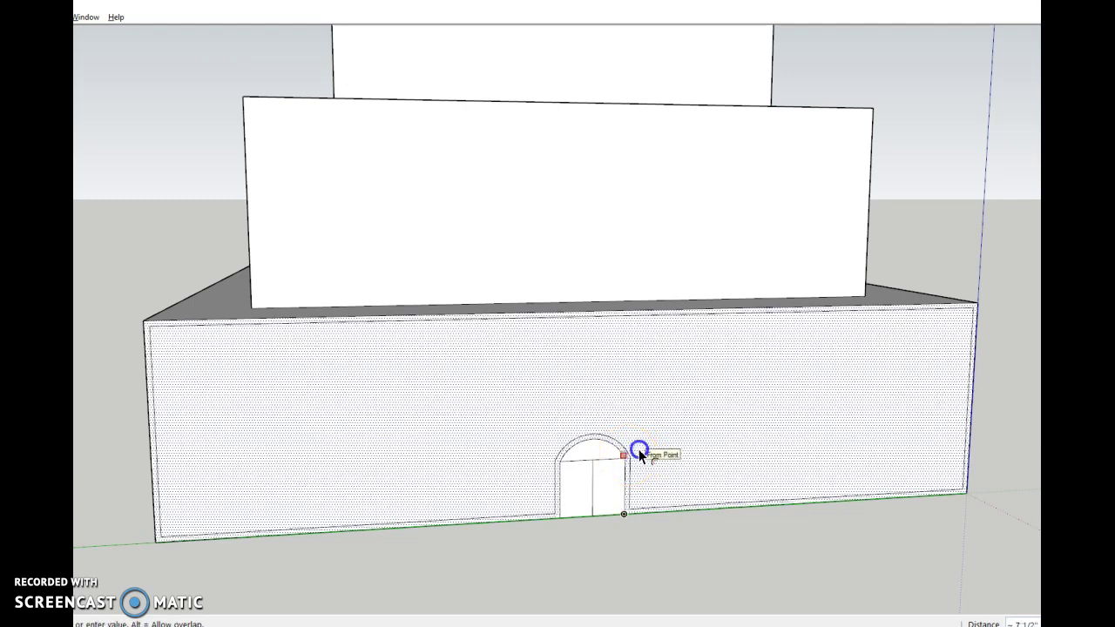
click(639, 454)
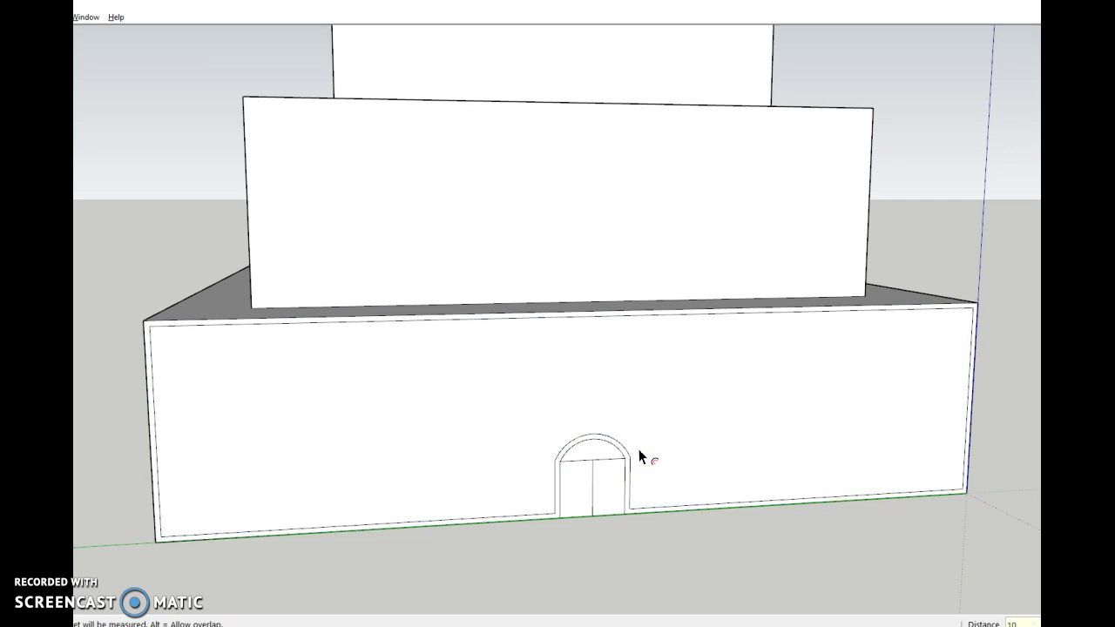
key(Return)
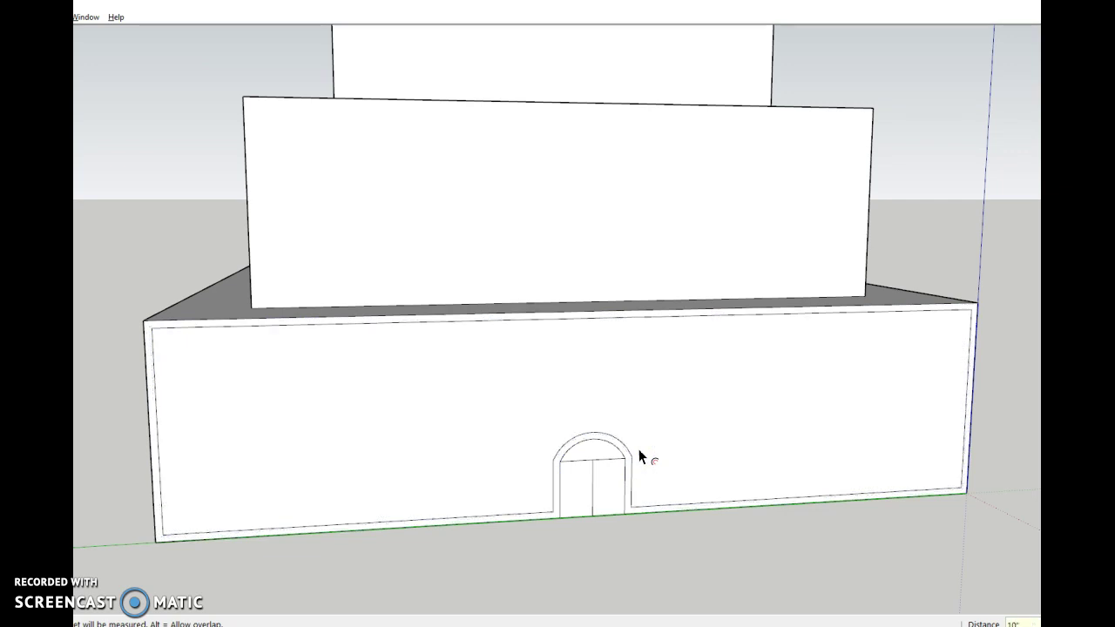
click(638, 448)
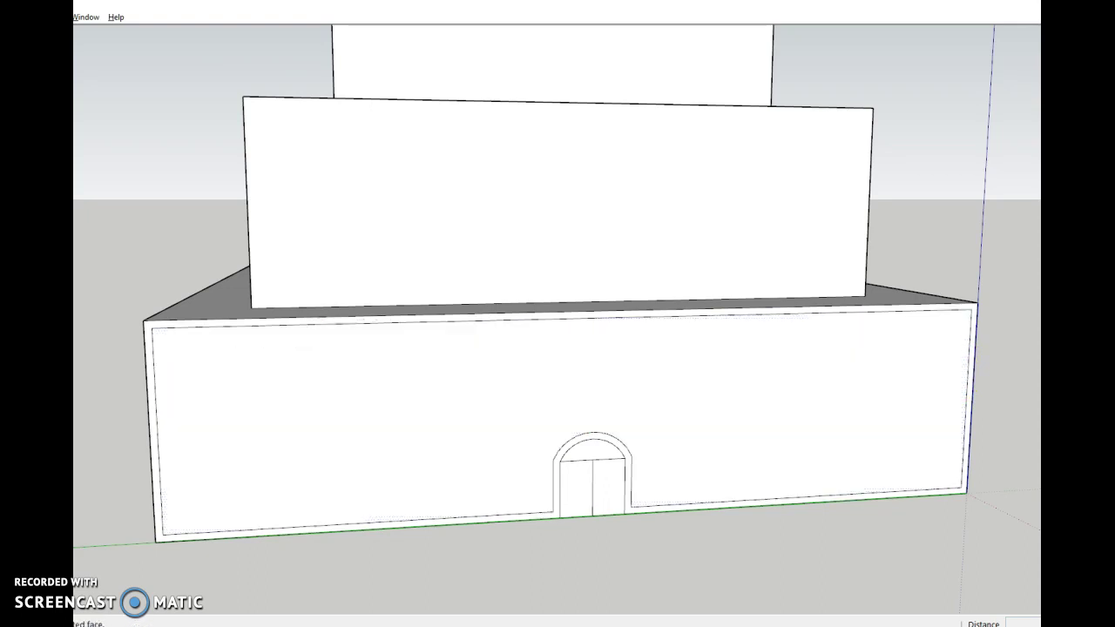
Draw a horizontal line across the front face above the door, connecting the two vertical sides of the inner border at mid-height.
key(l)
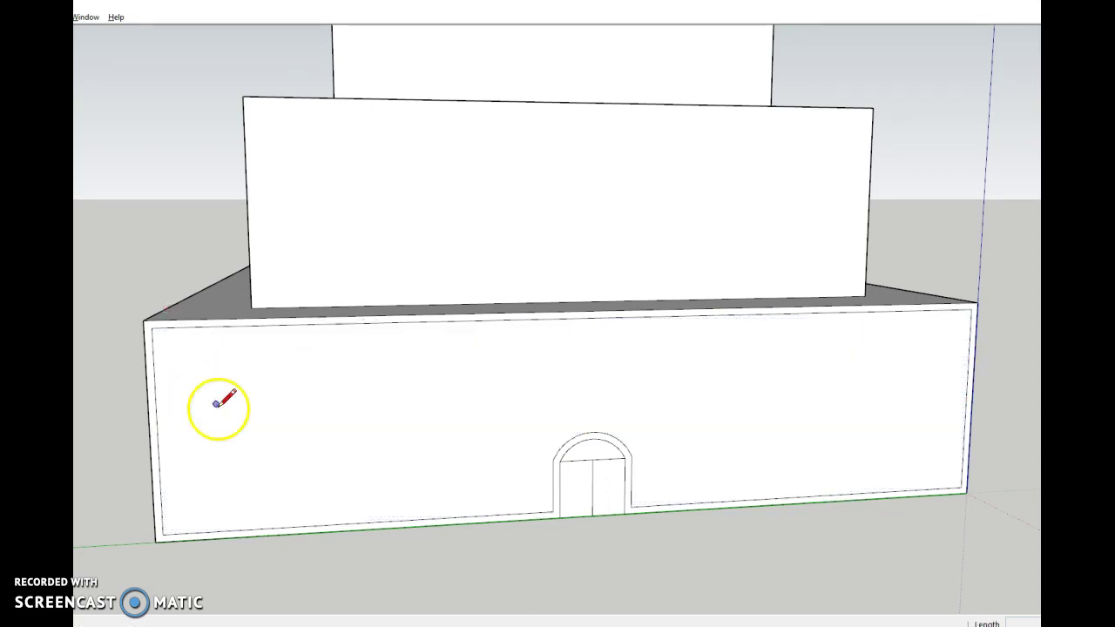
click(157, 432)
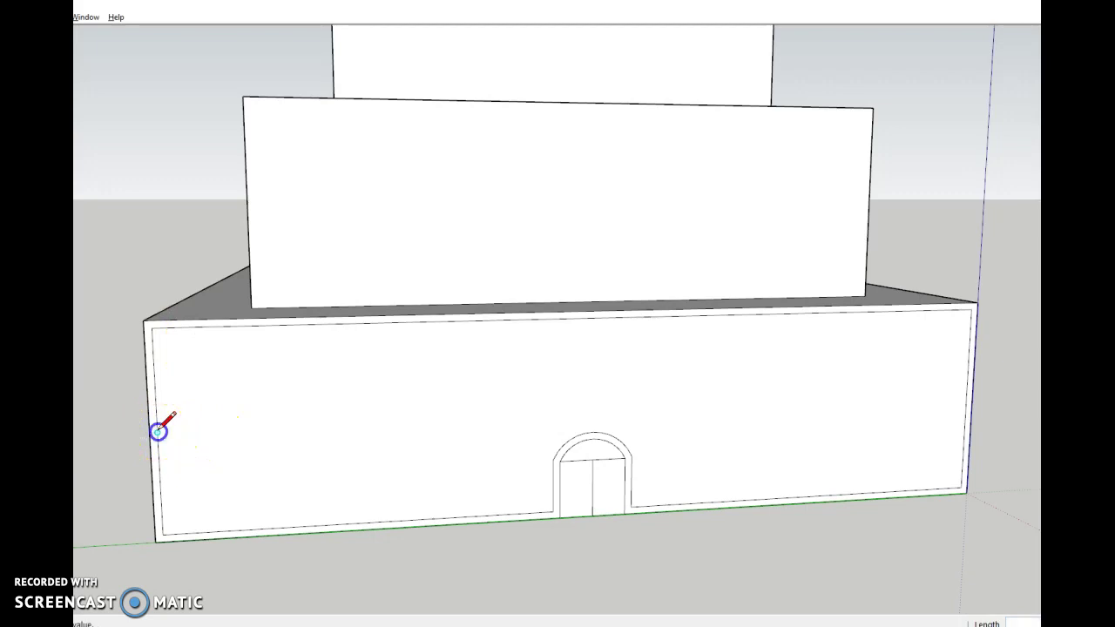
click(967, 404)
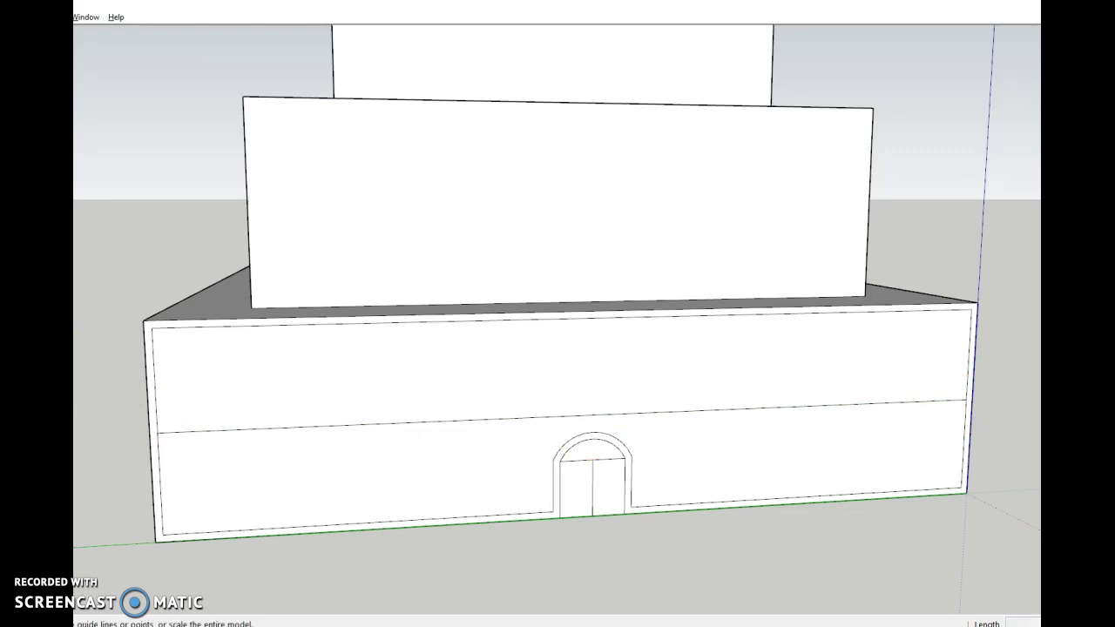
Place a guide 1' above the horizontal dividing line and draw a line along it between the inner border's sides.
click(693, 412)
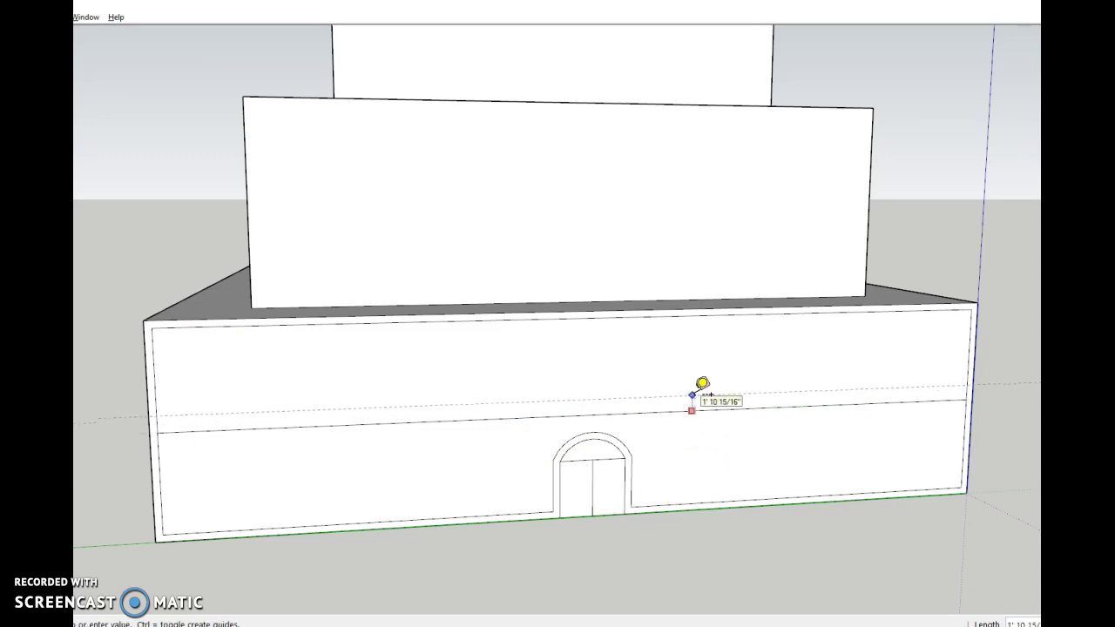
click(702, 385)
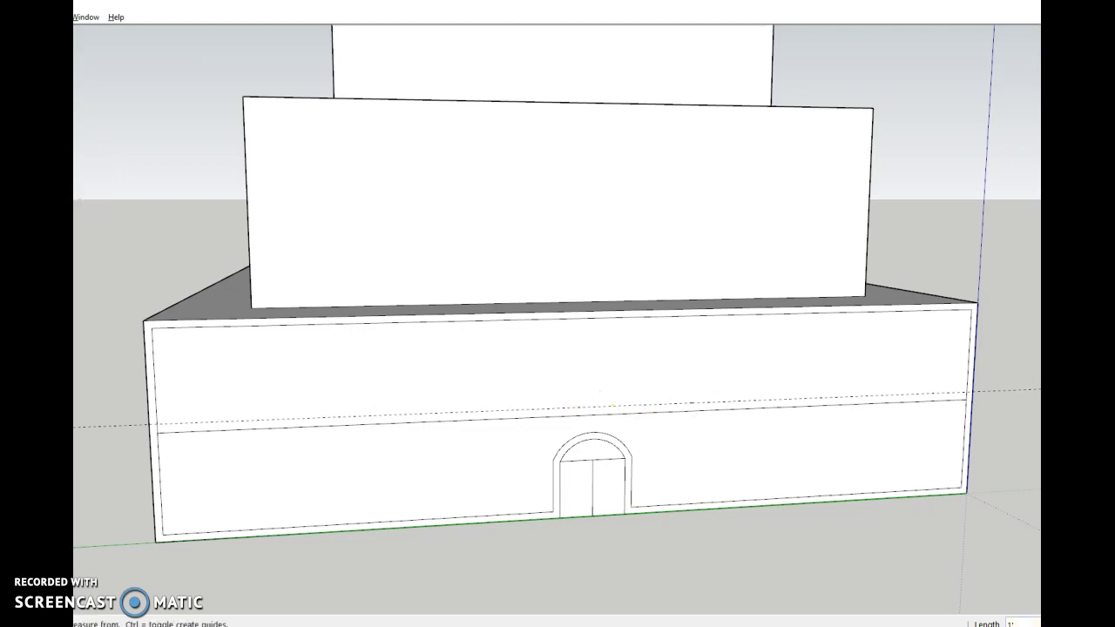
key(l)
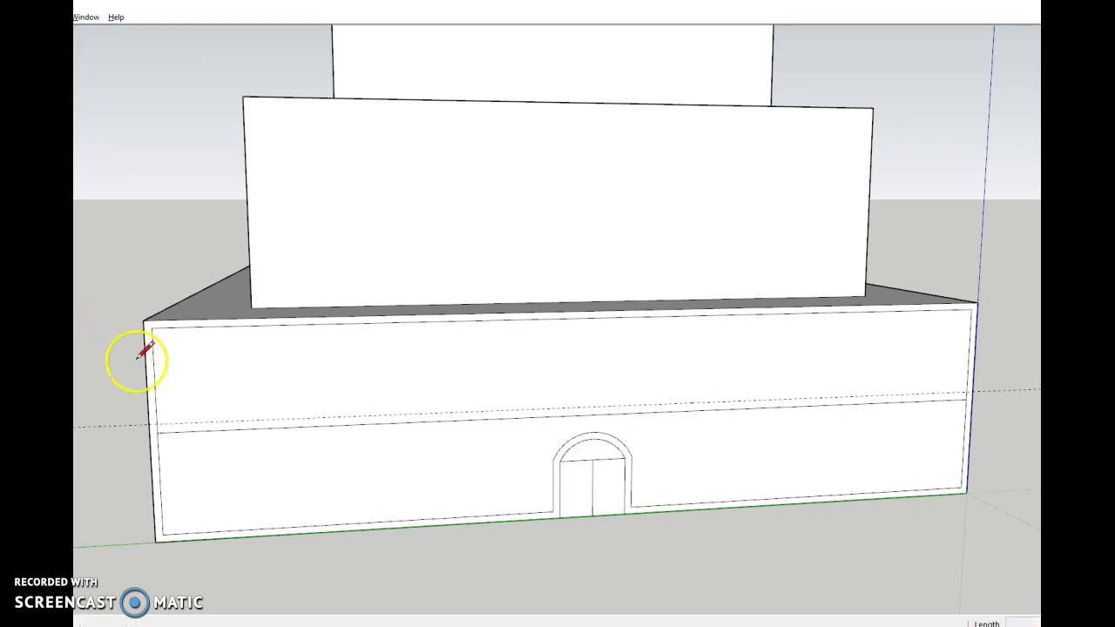
click(160, 425)
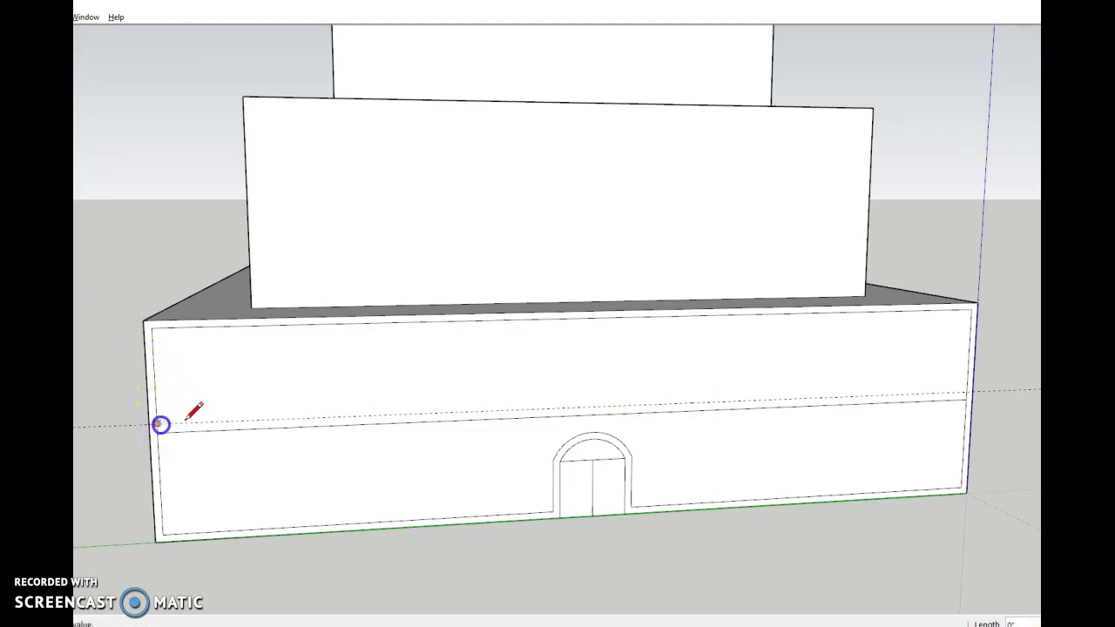
click(967, 391)
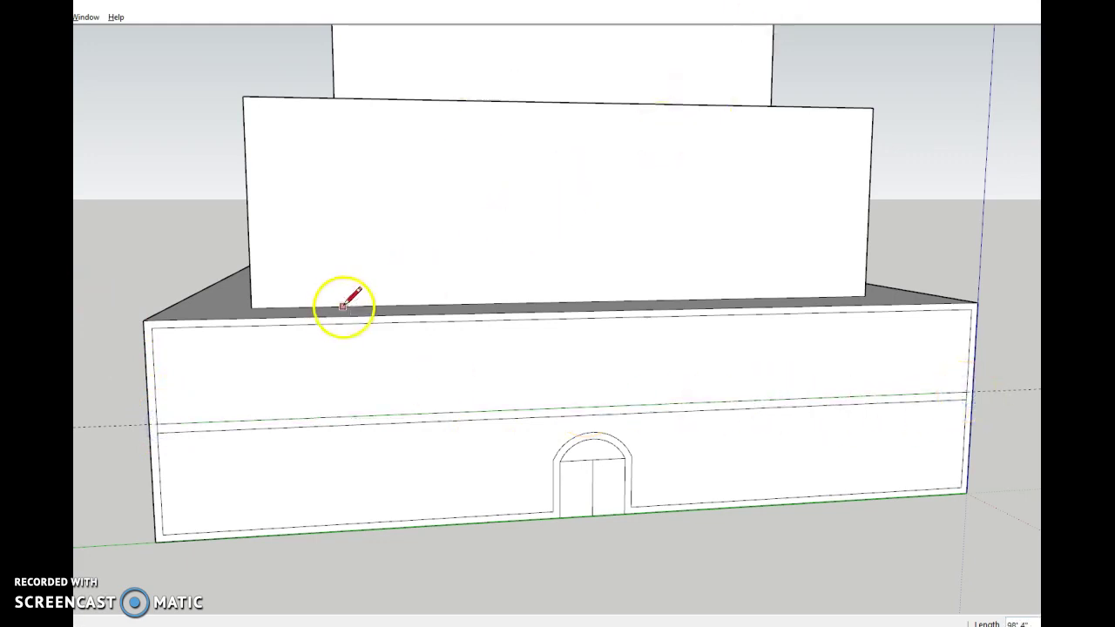
Push/Pull the narrow strip above the door outward by 6' to form a projecting ledge.
key(p)
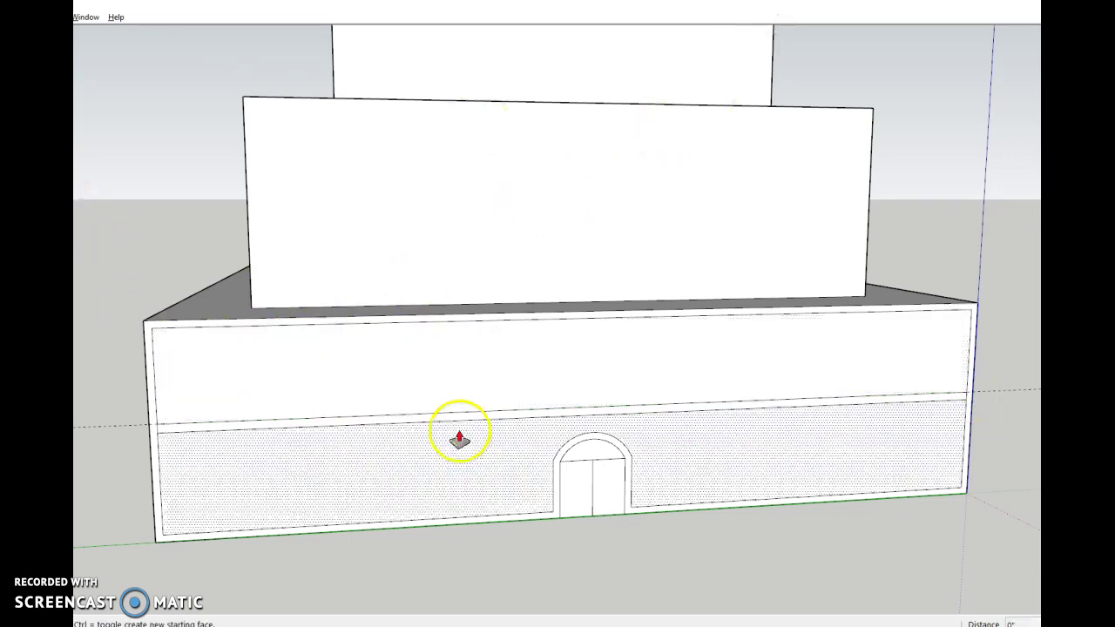
drag(578, 413, 593, 447)
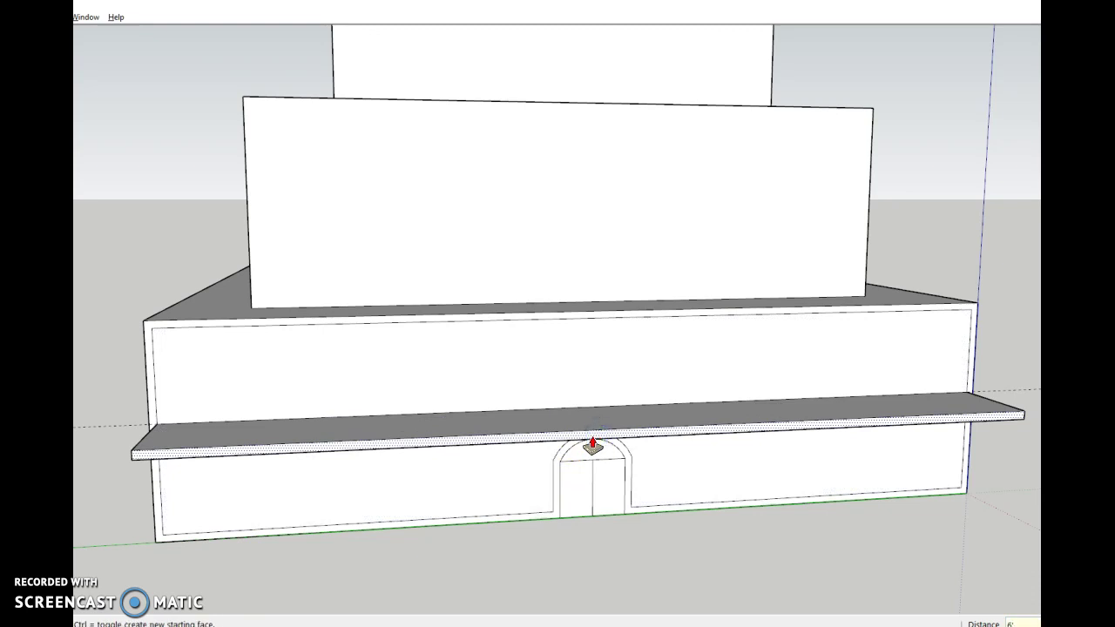
key(Return)
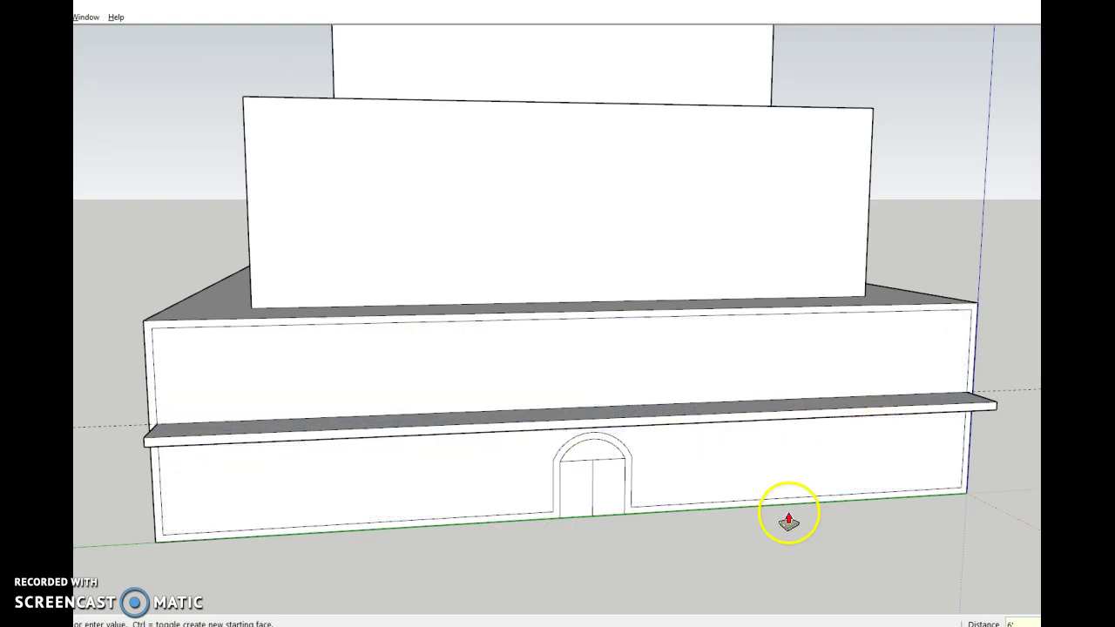
Add horizontal guides on the lower wall, one 3' above the inner border's bottom edge and another 6' above that guide.
scroll(779, 518, up, 3)
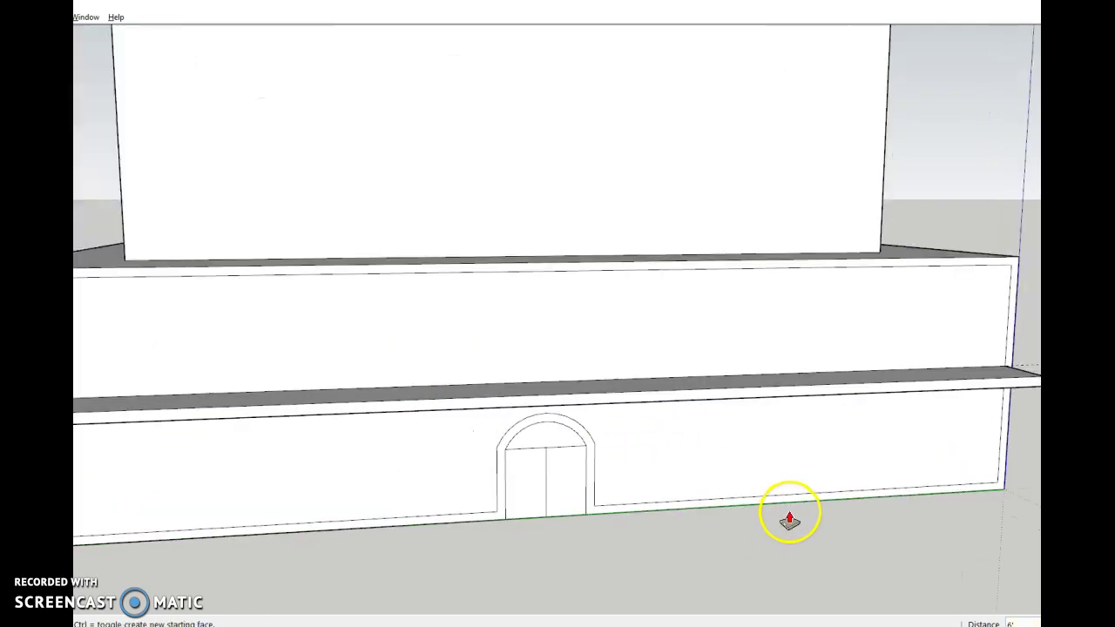
scroll(840, 427, down, 2)
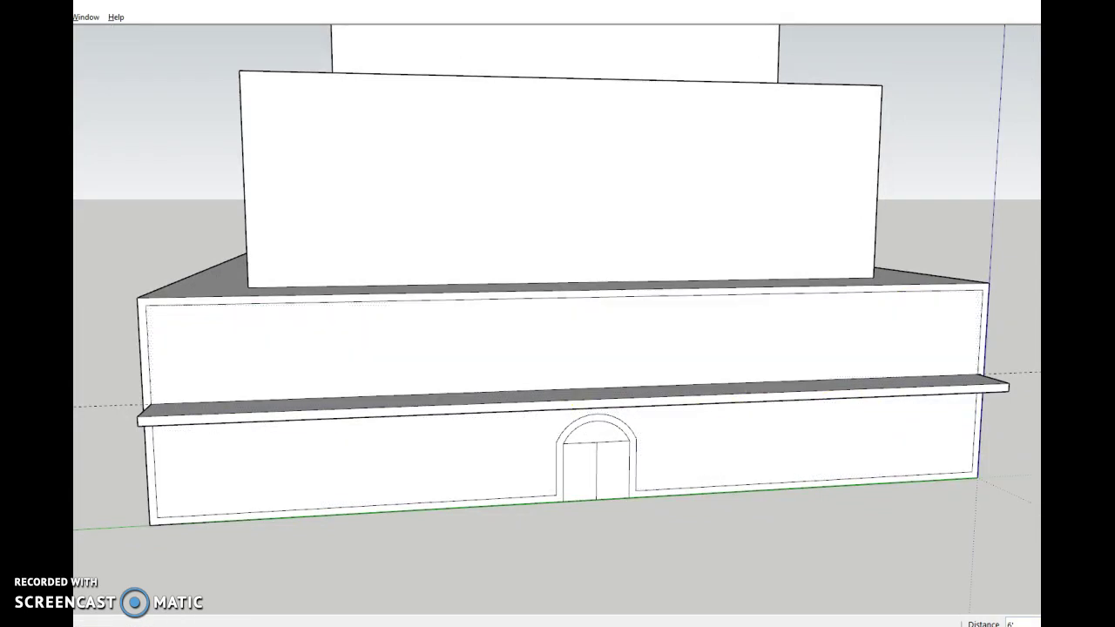
key(t)
click(394, 508)
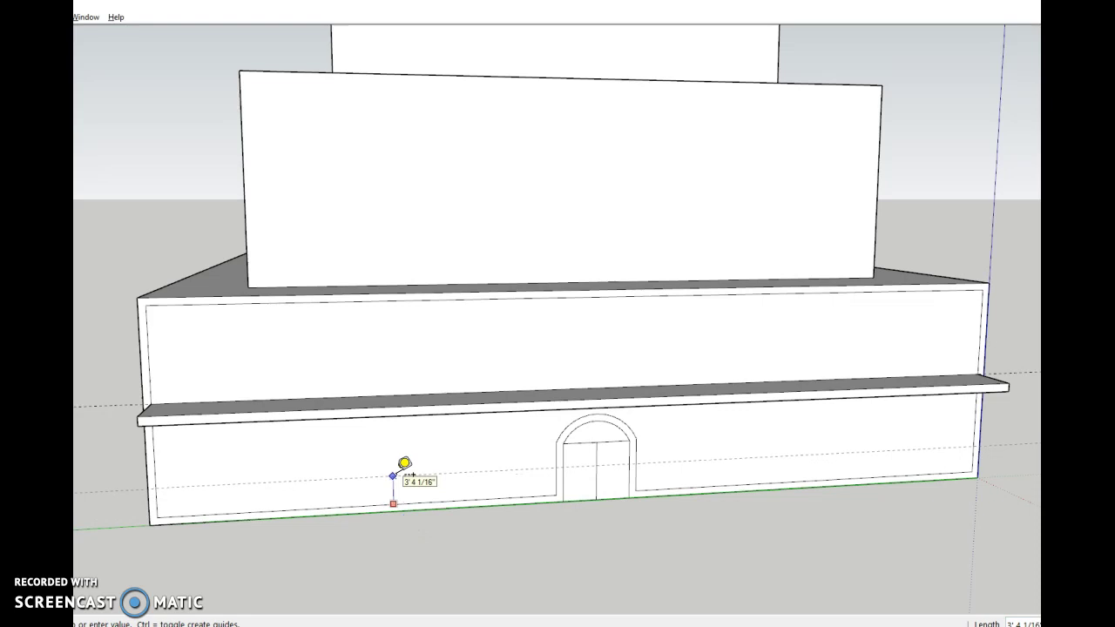
text(3')
key(Return)
click(404, 477)
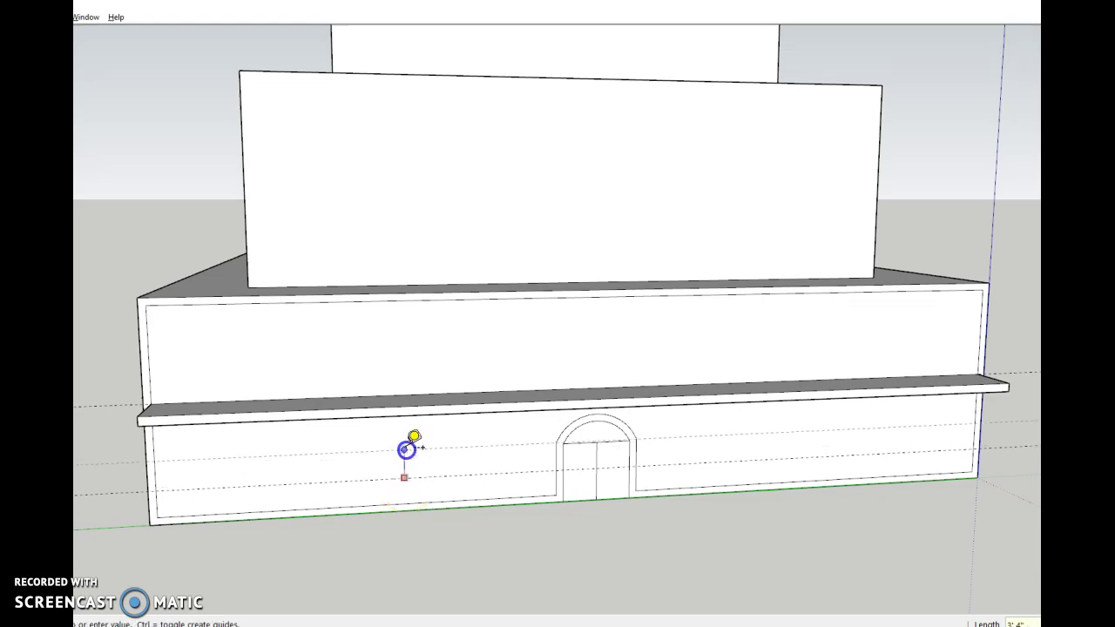
click(407, 437)
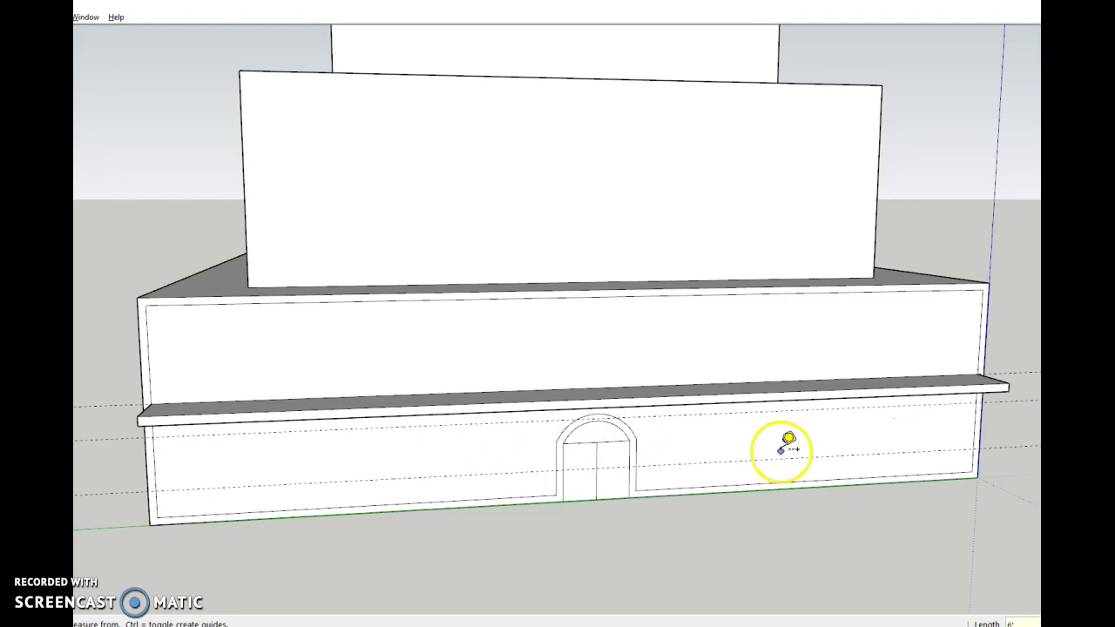
Place a vertical guide 10' inward from each side of the inner border on the lower wall.
click(974, 426)
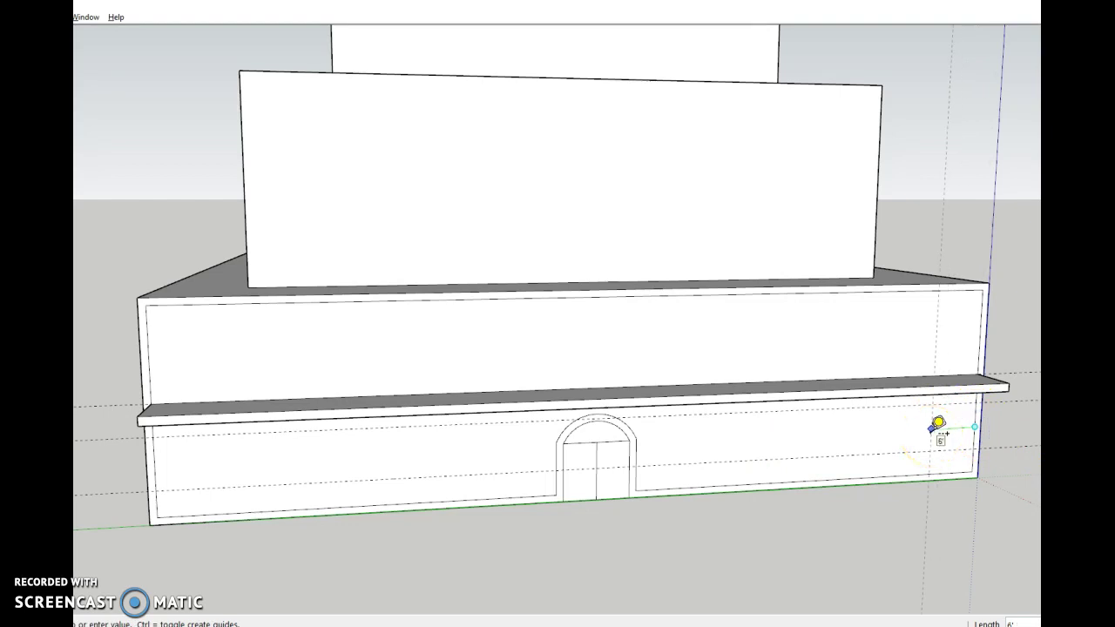
click(933, 428)
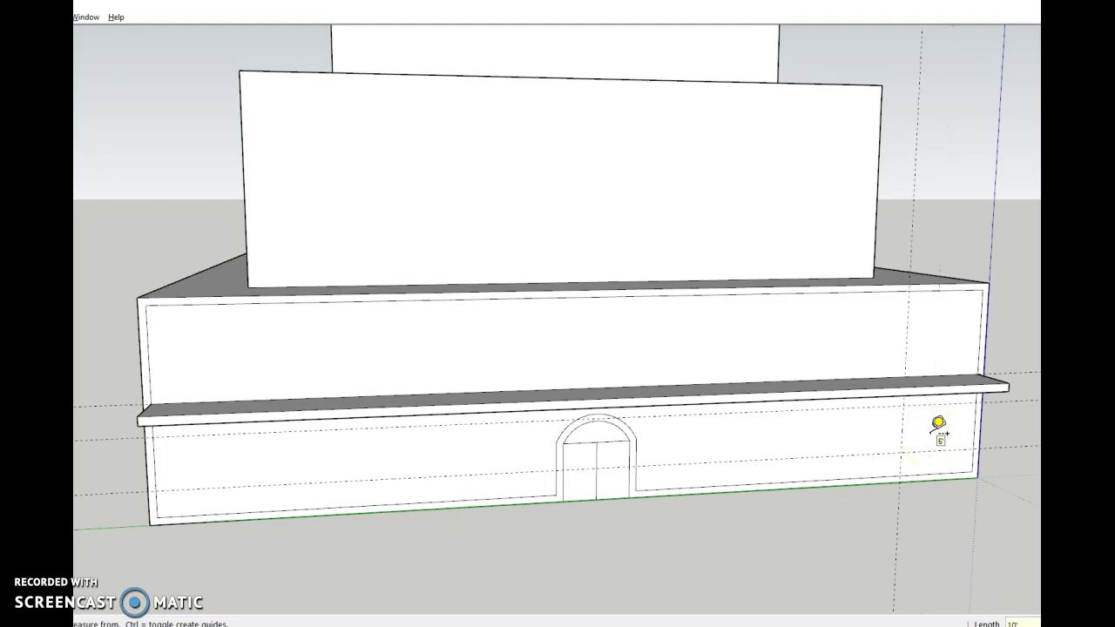
click(157, 466)
click(209, 464)
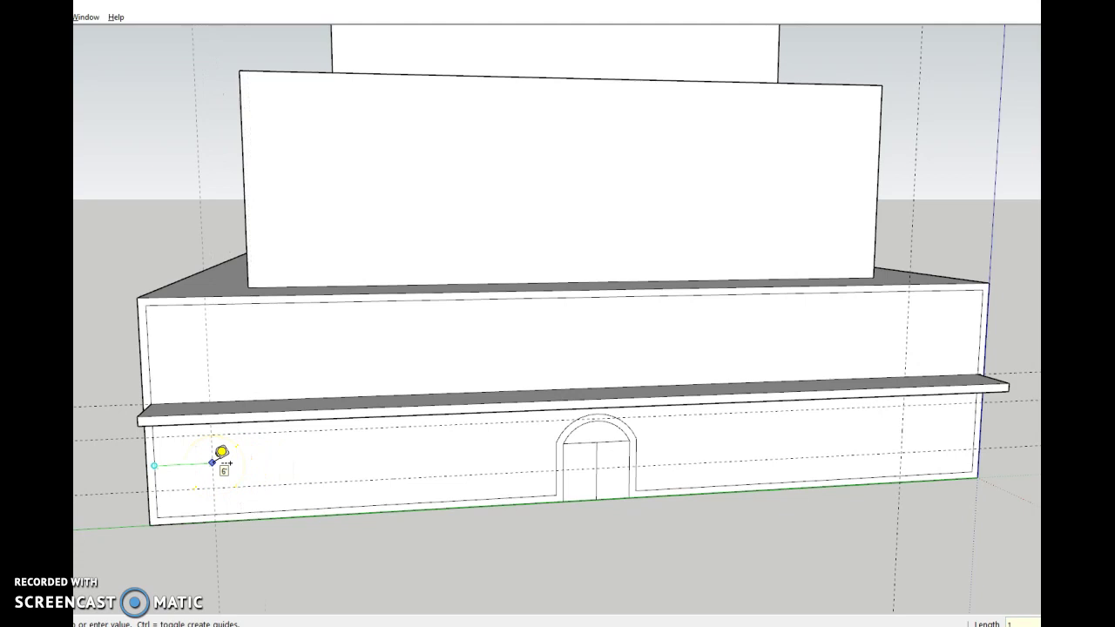
click(213, 462)
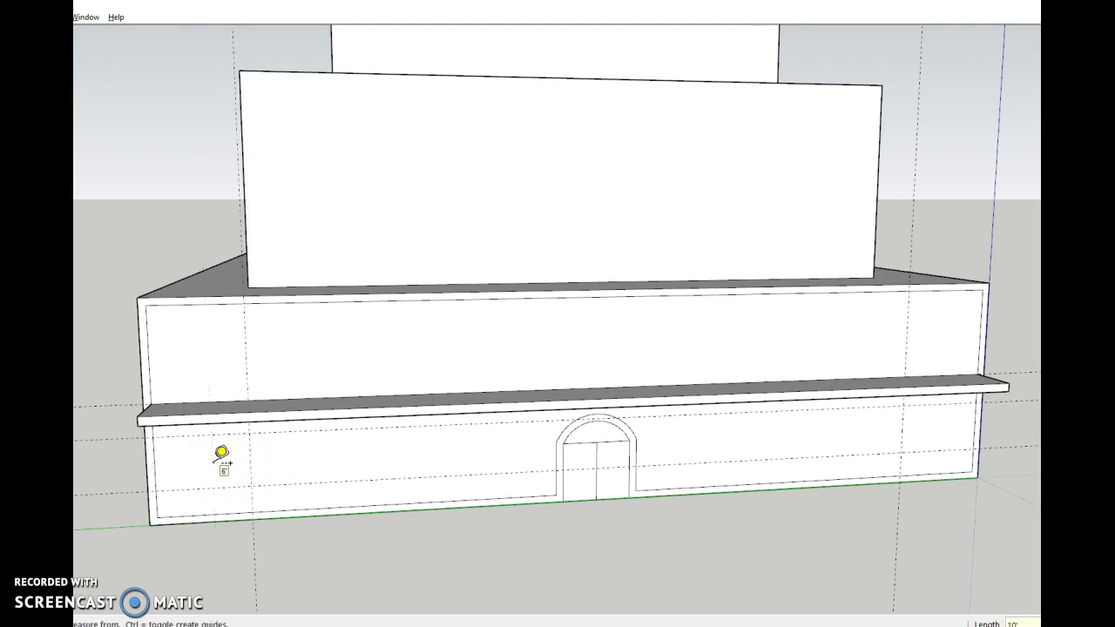
Add a guide 15' inward toward the door from each of the two vertical guides on the lower wall.
click(251, 459)
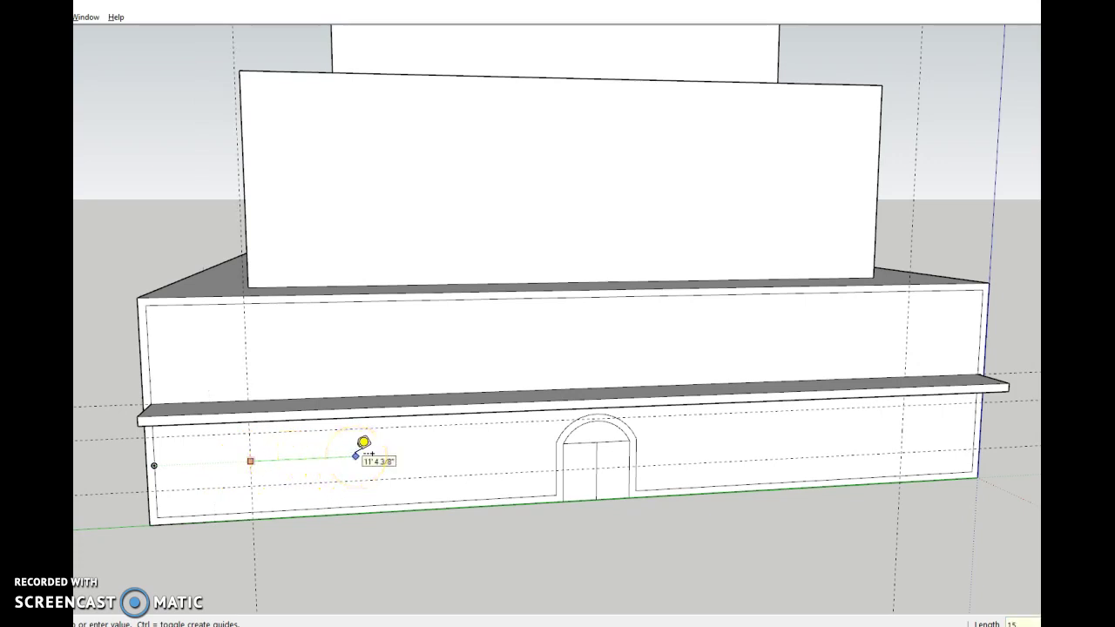
click(356, 455)
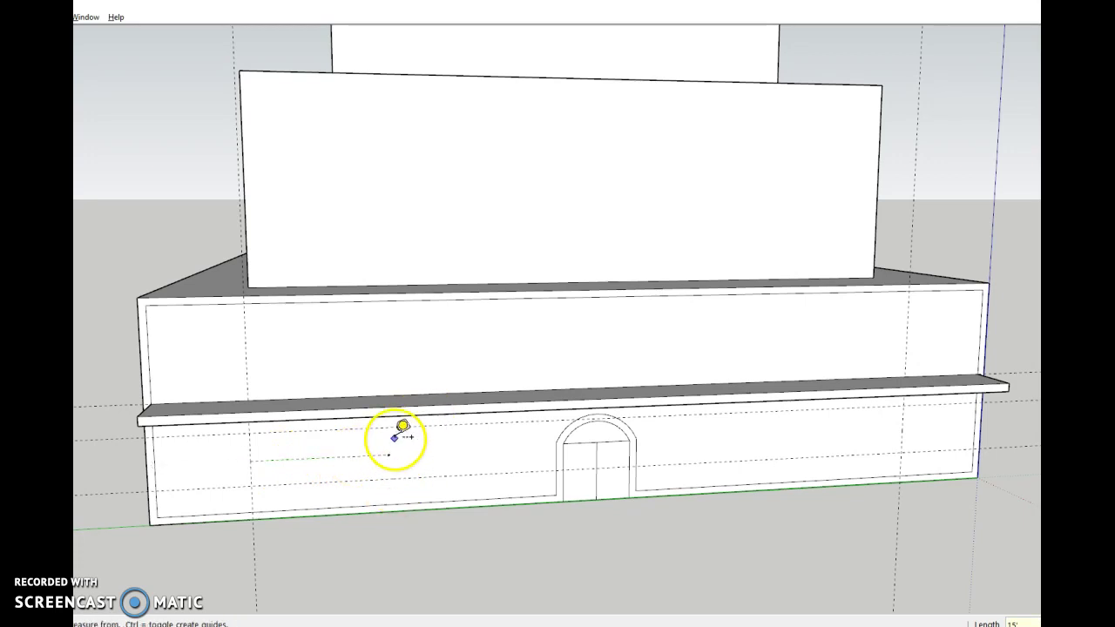
click(903, 421)
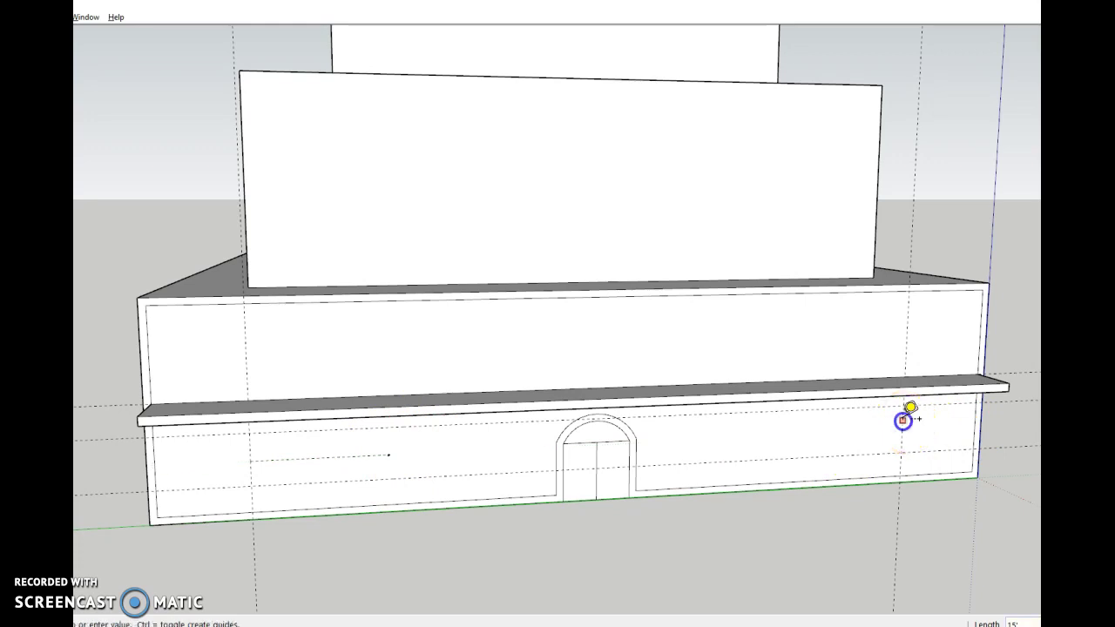
click(831, 421)
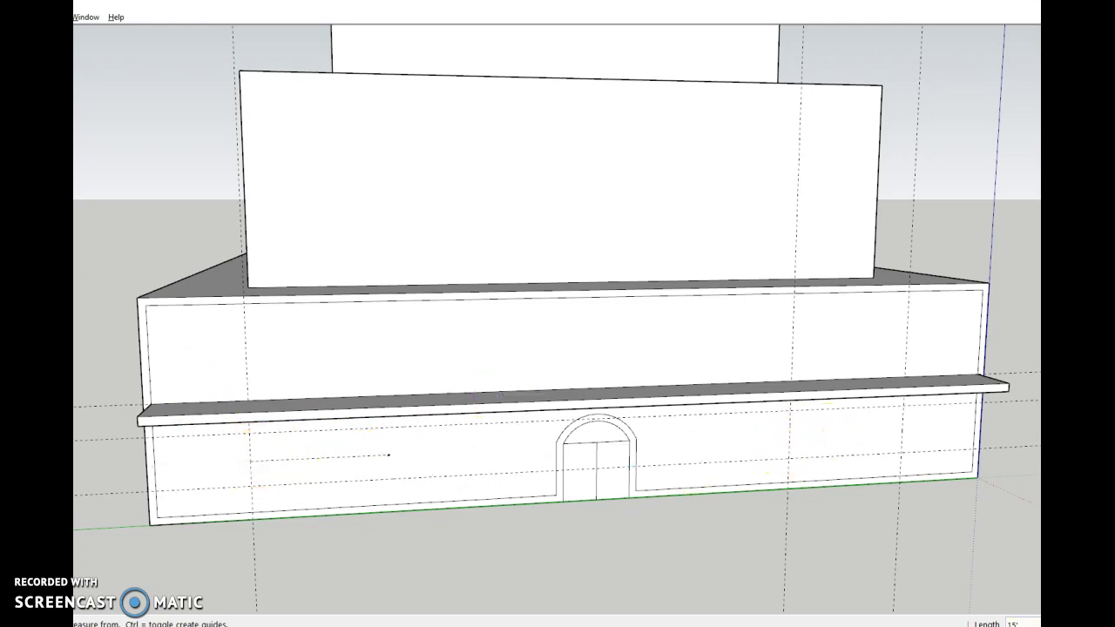
Draw one rectangular window on each side of the door, snapped to the guides, each about 15' by 6'.
key(r)
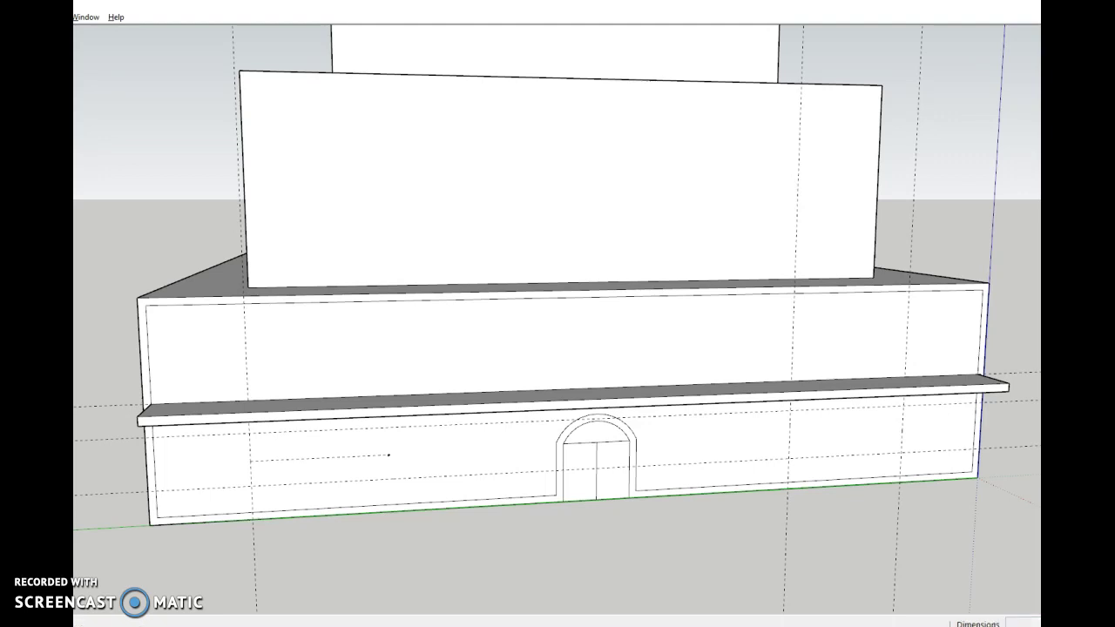
click(250, 432)
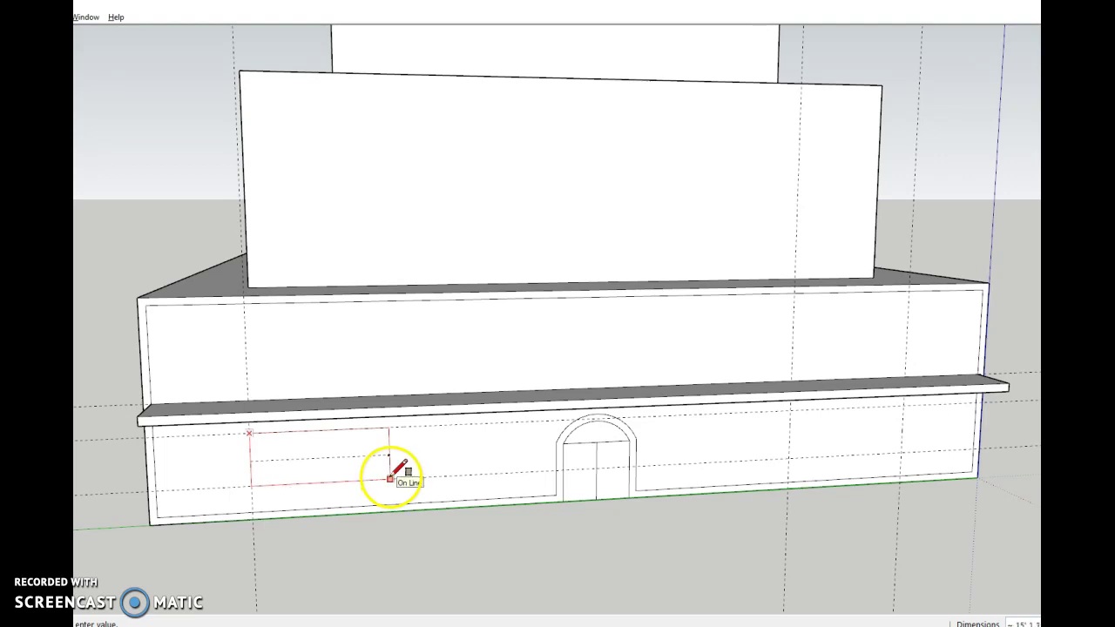
click(389, 479)
click(791, 410)
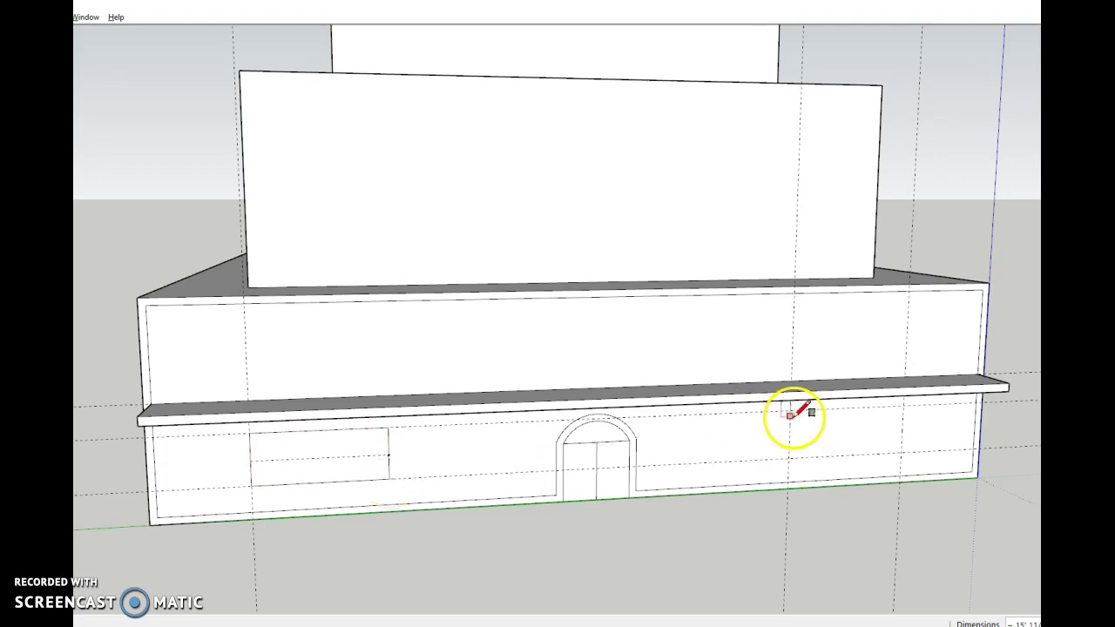
click(791, 410)
click(902, 452)
Offset both window rectangles outward by 6" to form their frames.
key(c)
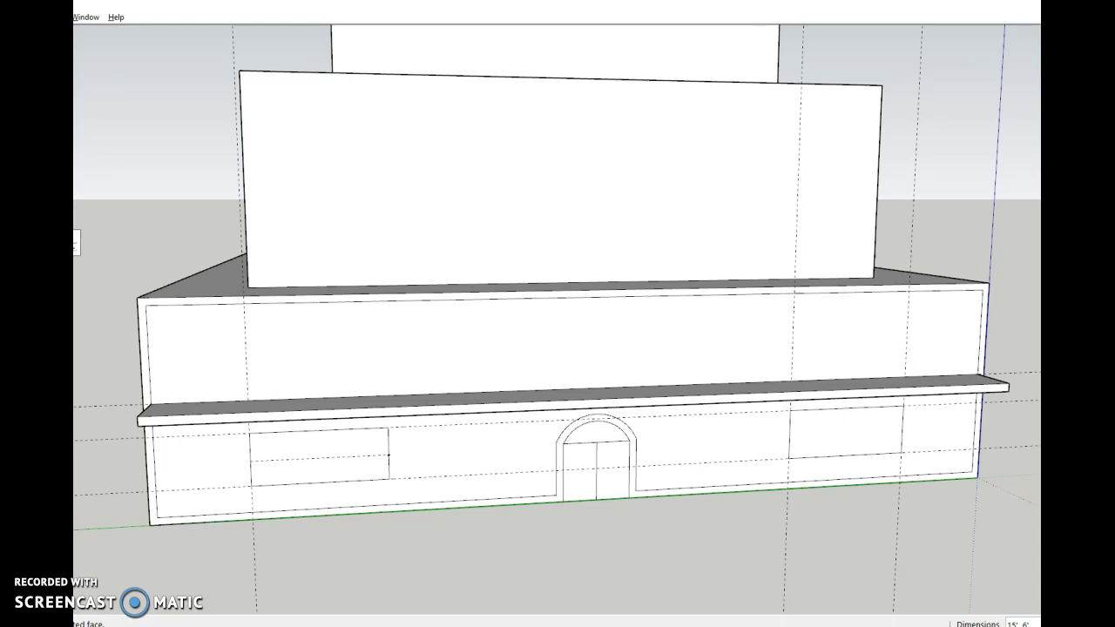
click(318, 441)
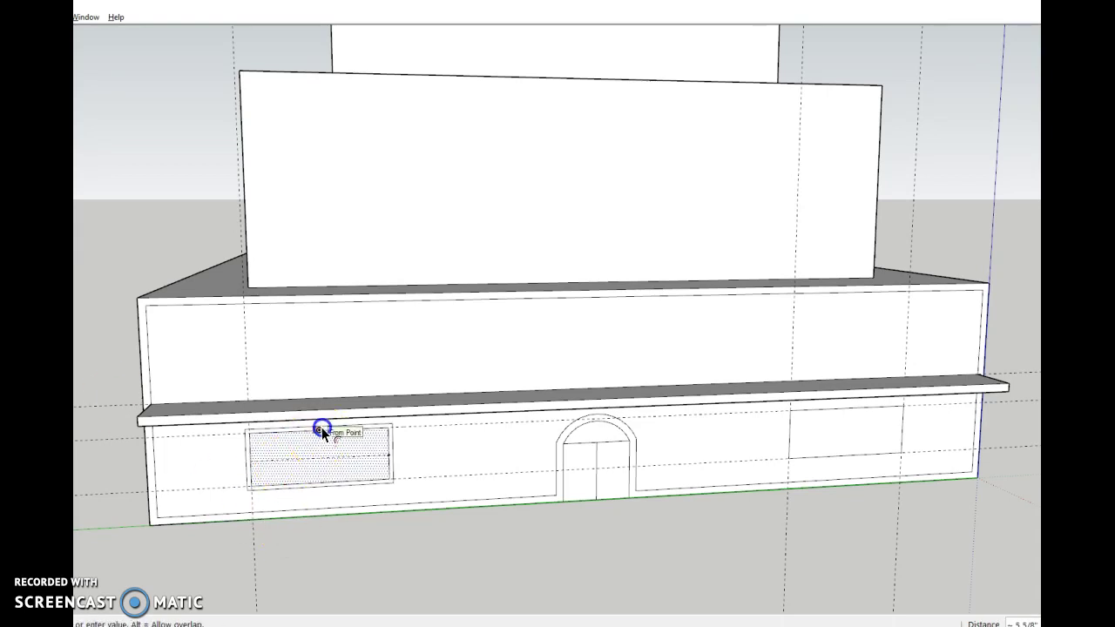
click(322, 428)
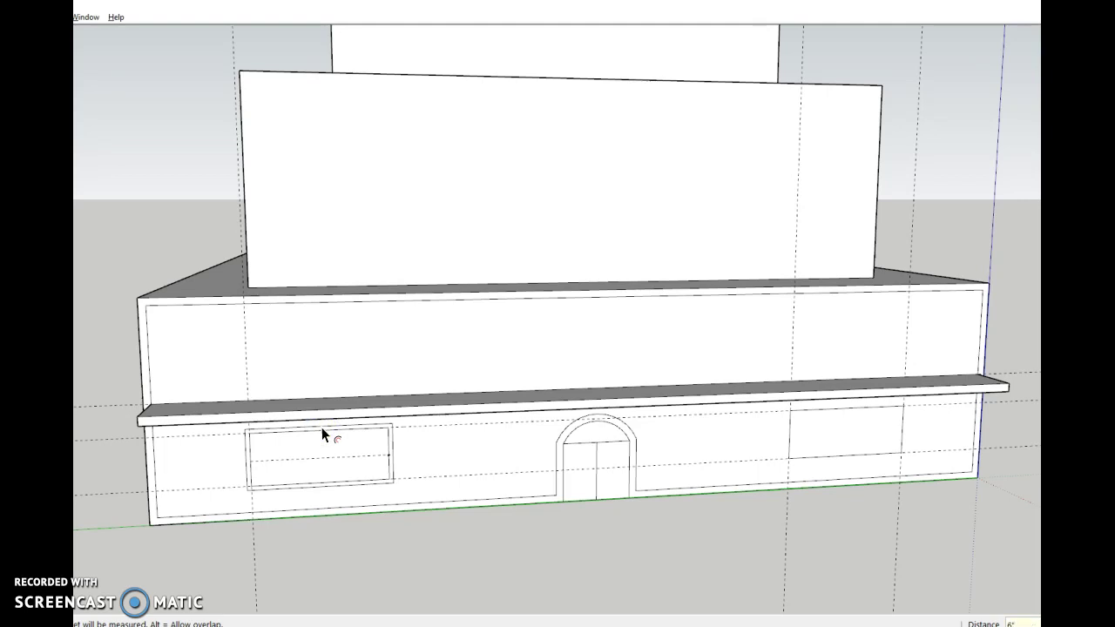
key(Return)
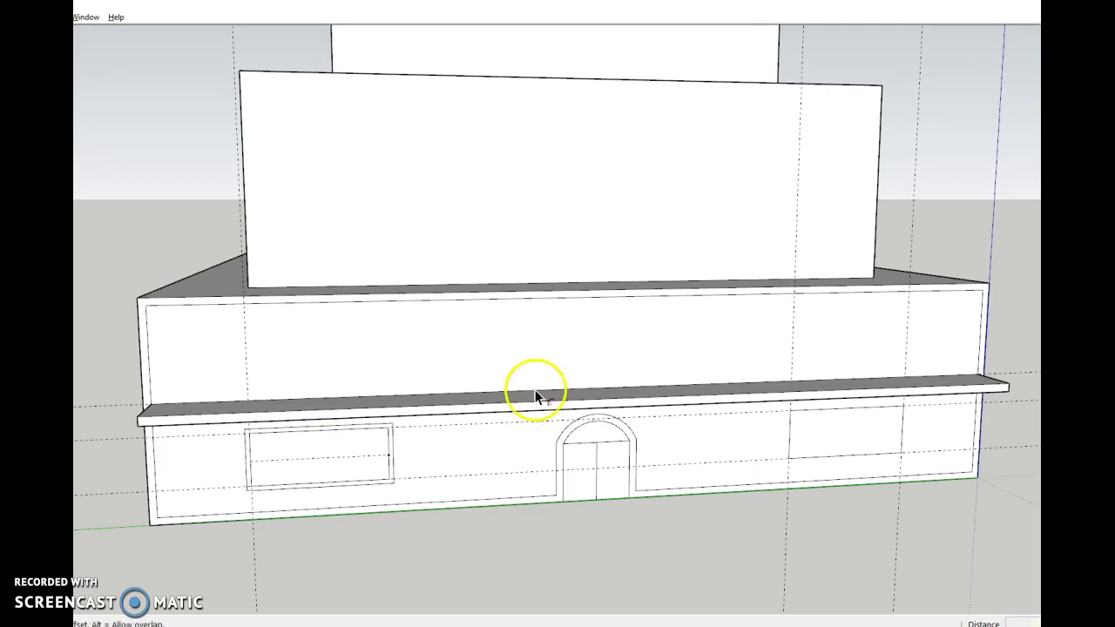
drag(885, 413, 885, 404)
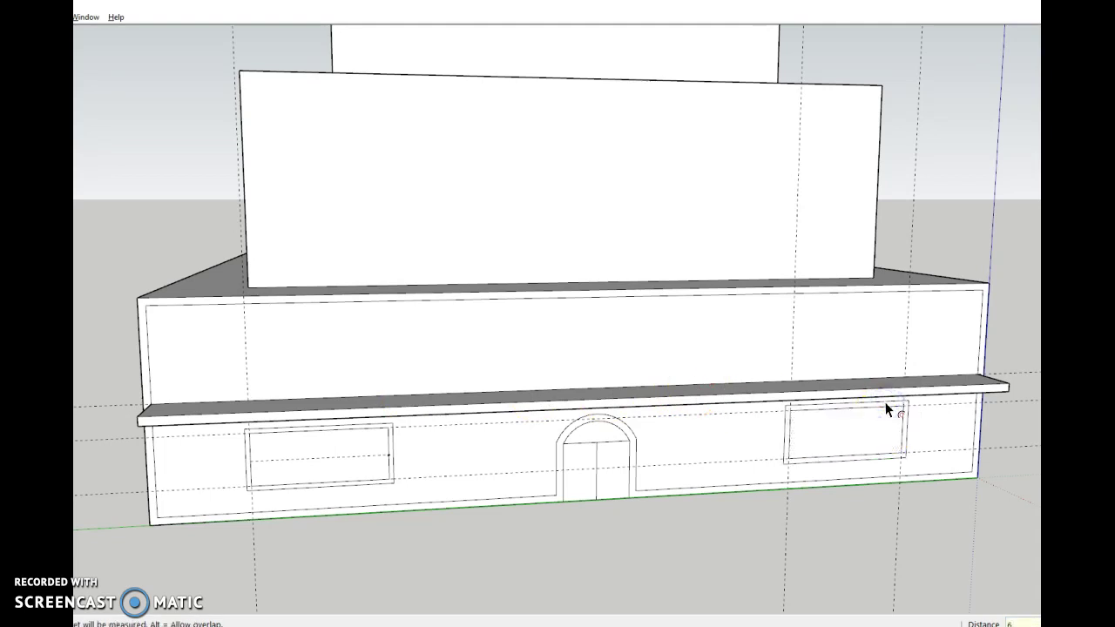
key(Return)
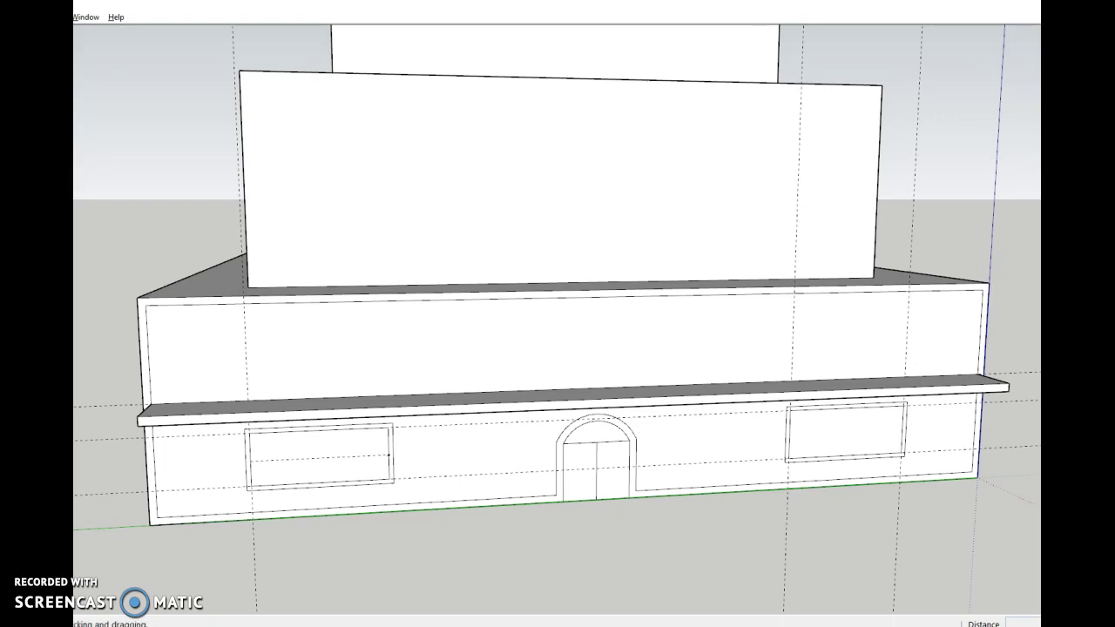
Erase all horizontal and vertical construction guides around the windows and ledge.
click(253, 502)
click(232, 485)
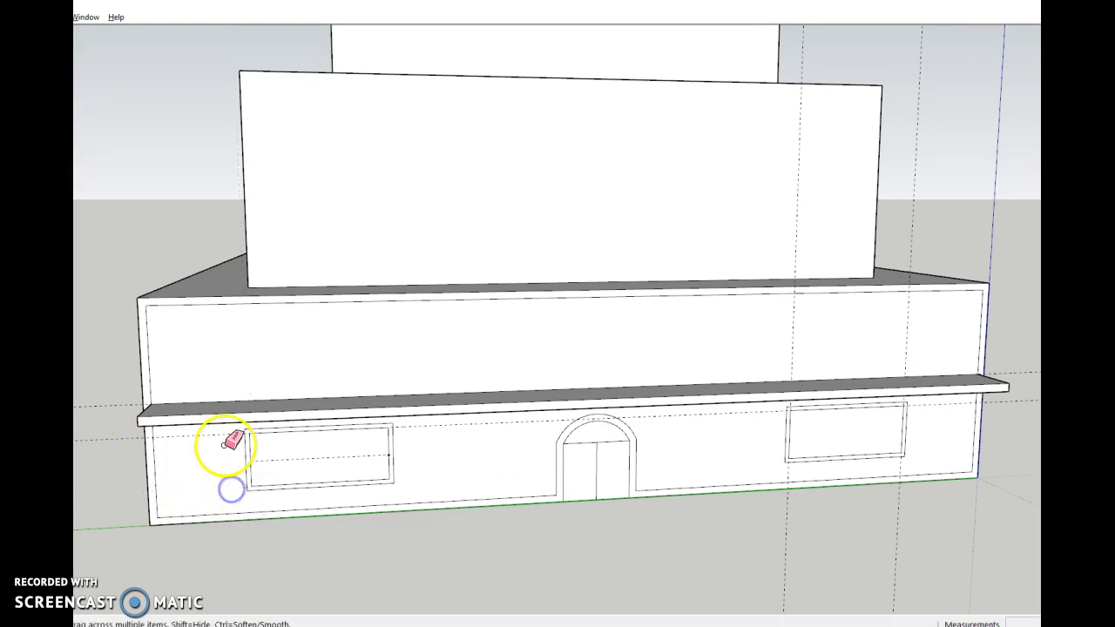
click(226, 434)
click(100, 405)
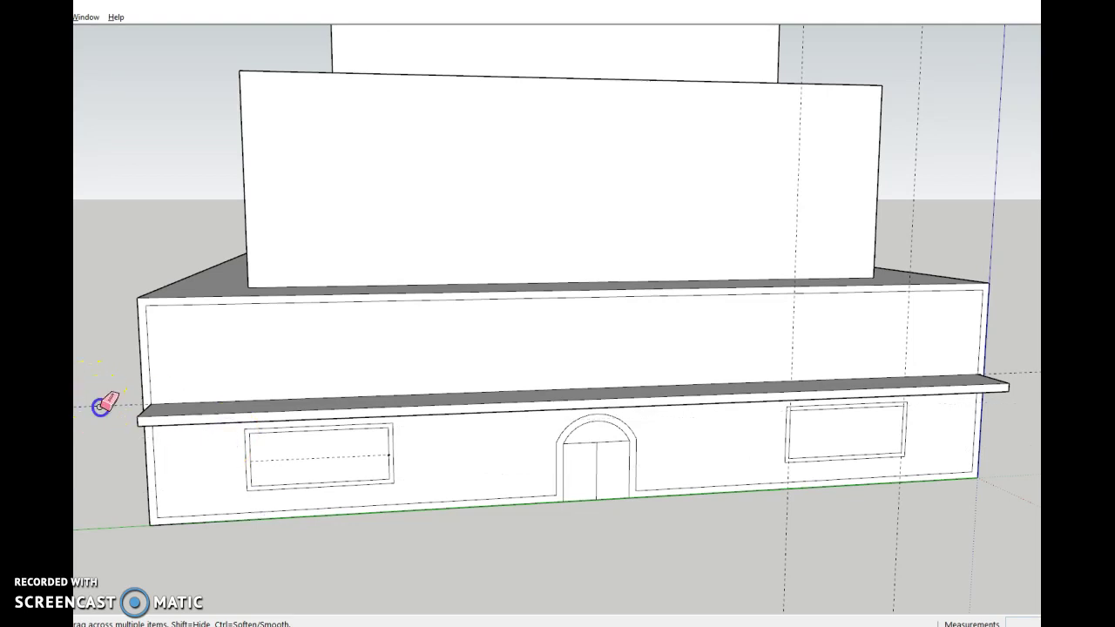
click(331, 458)
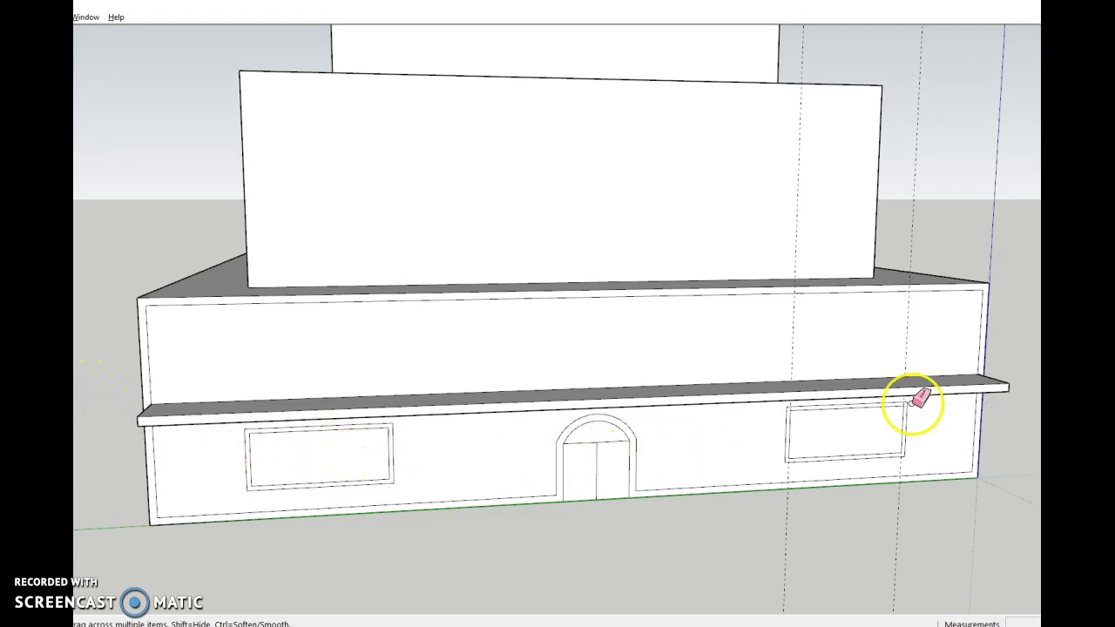
click(901, 515)
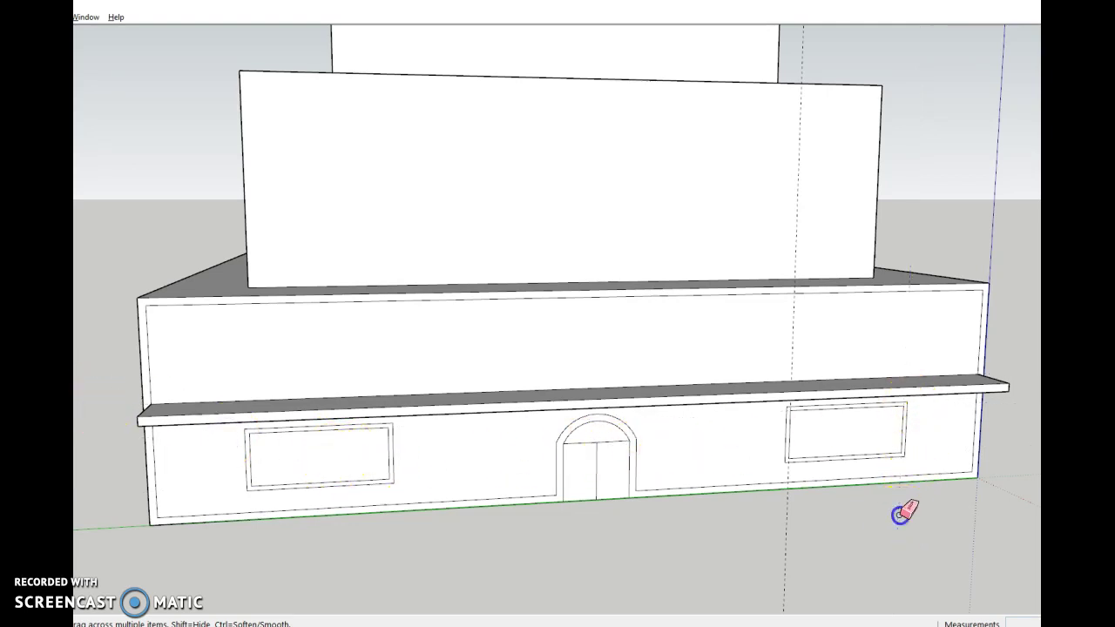
click(787, 521)
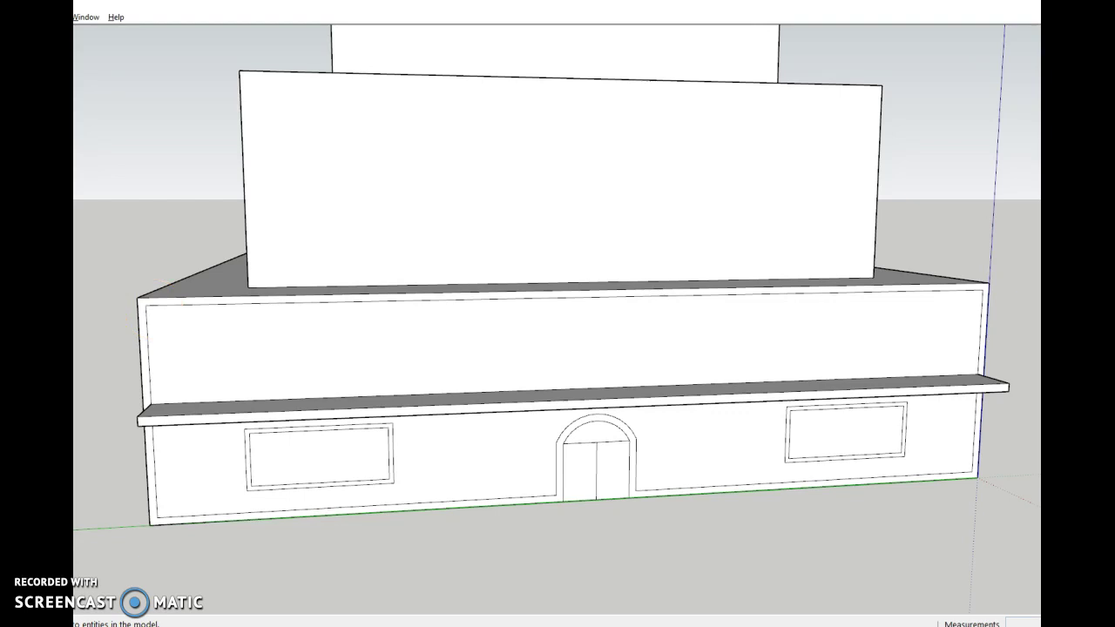
Start the Paint Bucket with the Glass and Mirrors materials shown, and bring the whole materials tray into view.
key(b)
click(374, 182)
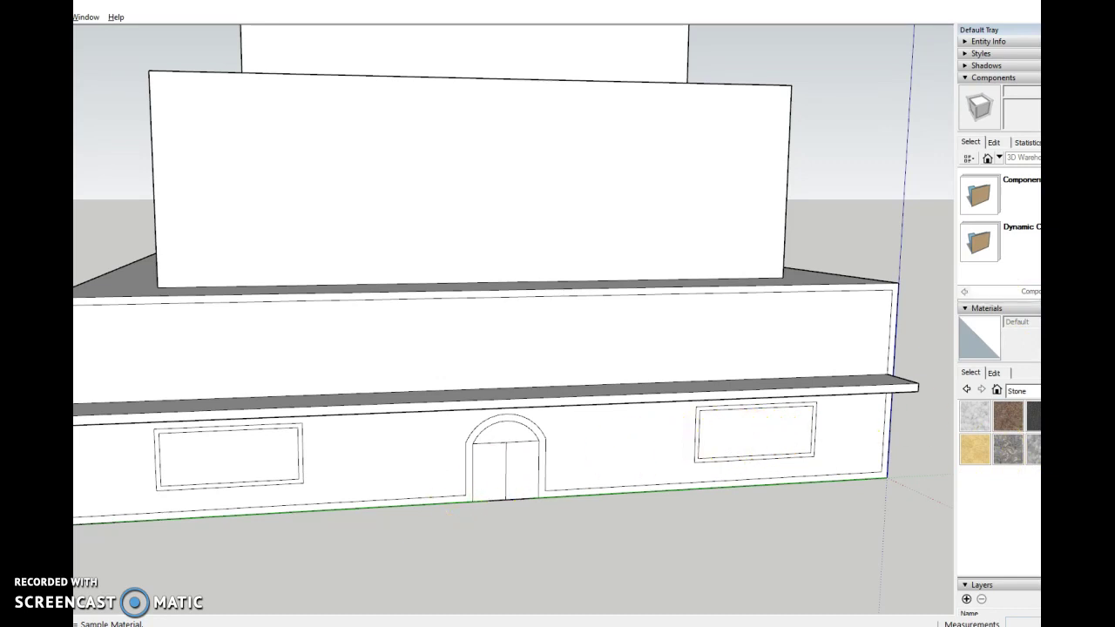
click(1028, 391)
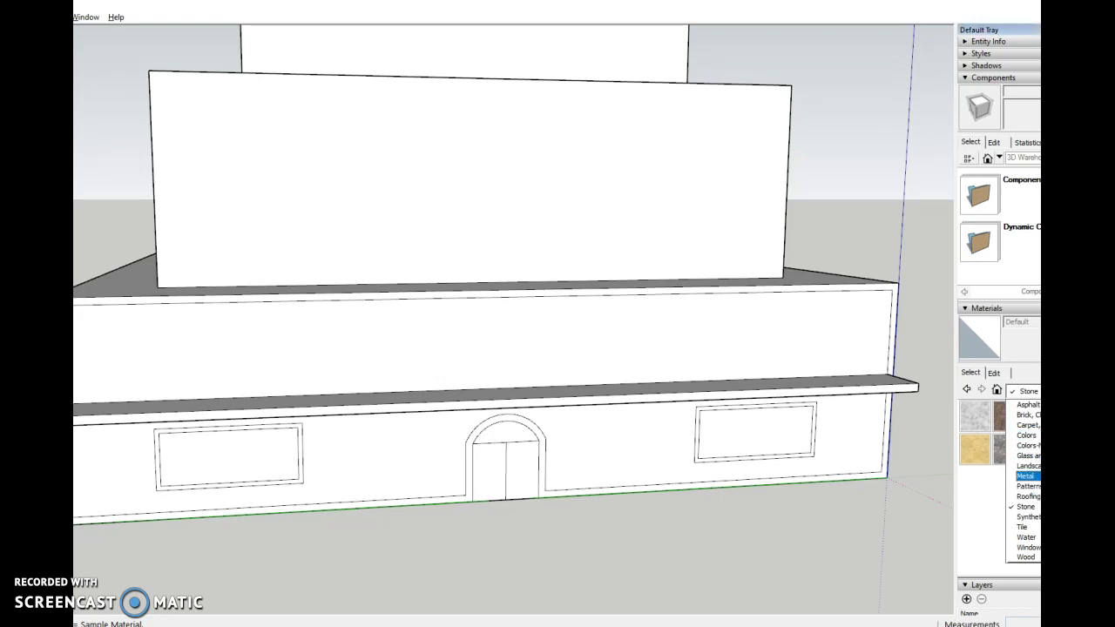
click(1027, 455)
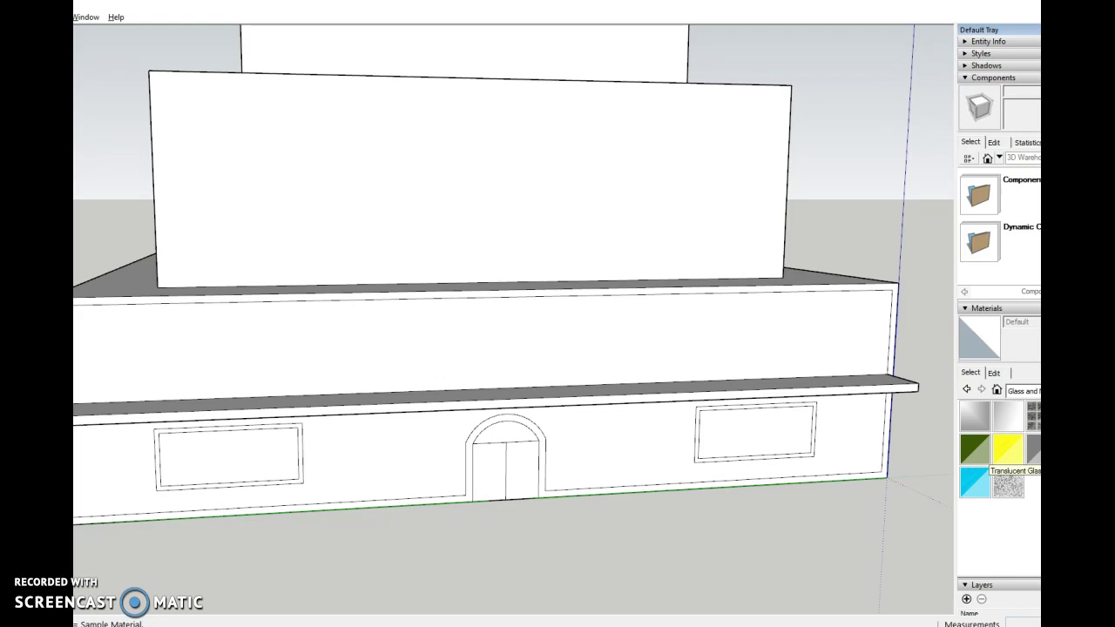
click(1073, 450)
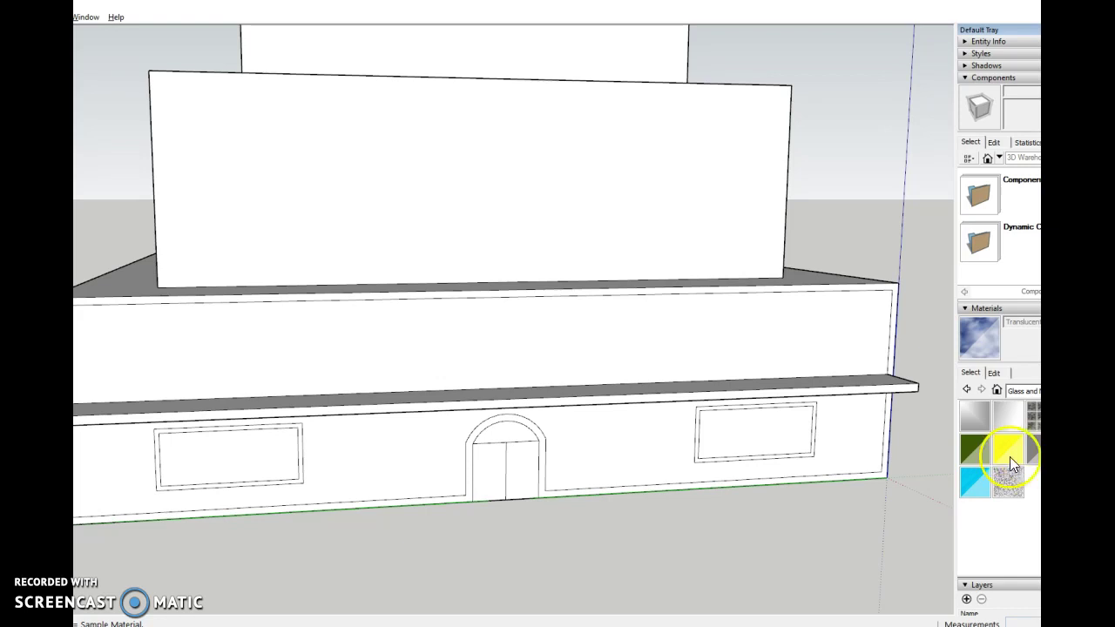
click(979, 485)
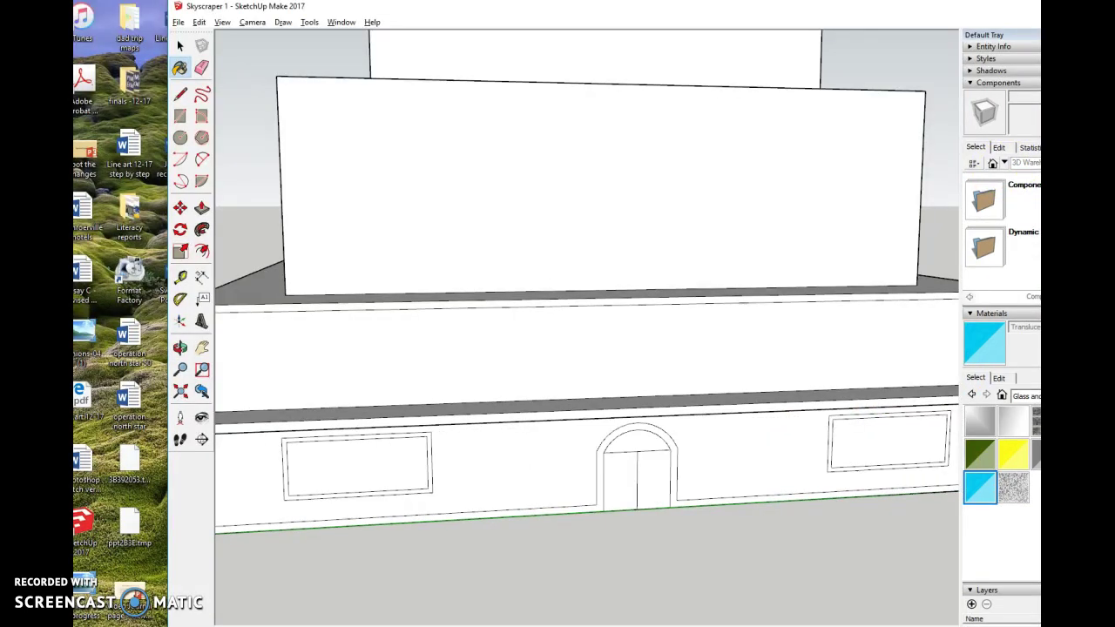
click(1008, 143)
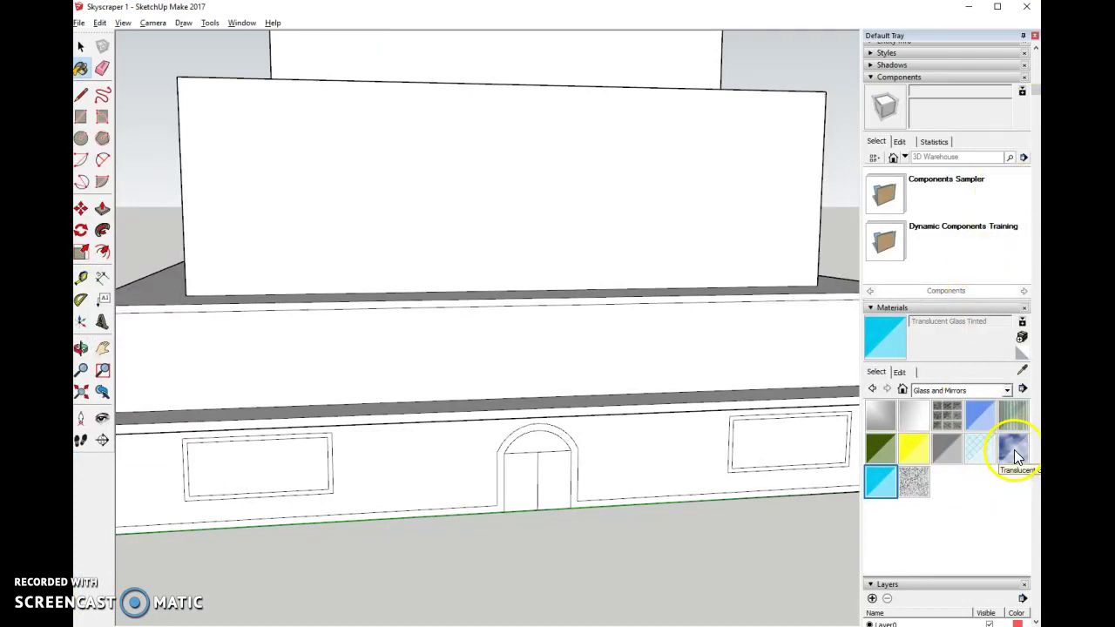
Paint both window panes, the two door leaves and the arched panel with Translucent Glass Sky Reflection.
click(1007, 390)
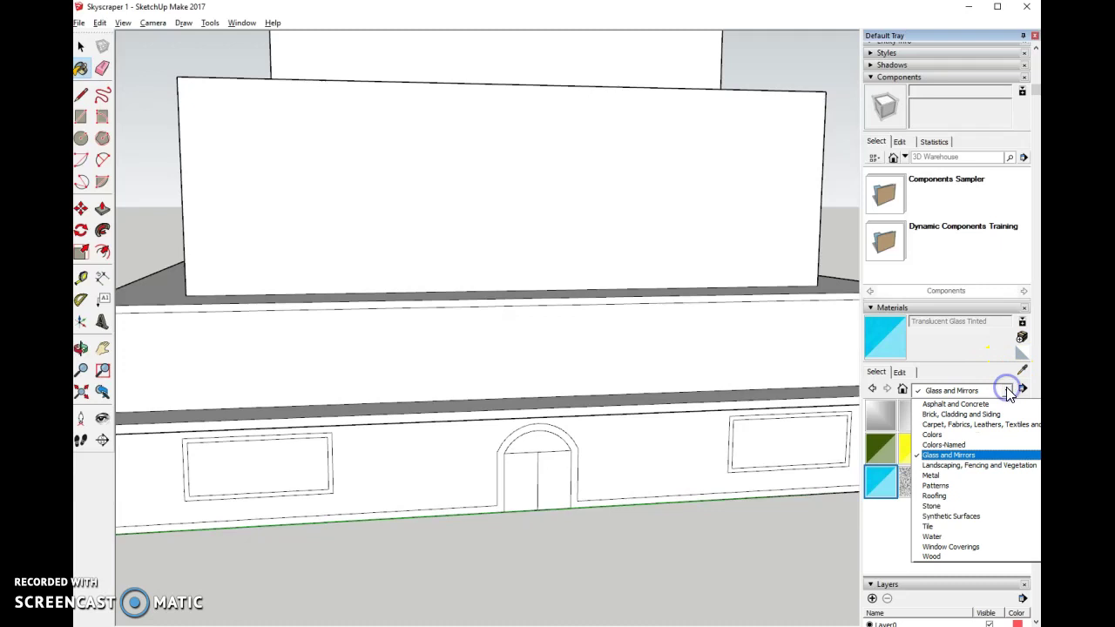
click(977, 455)
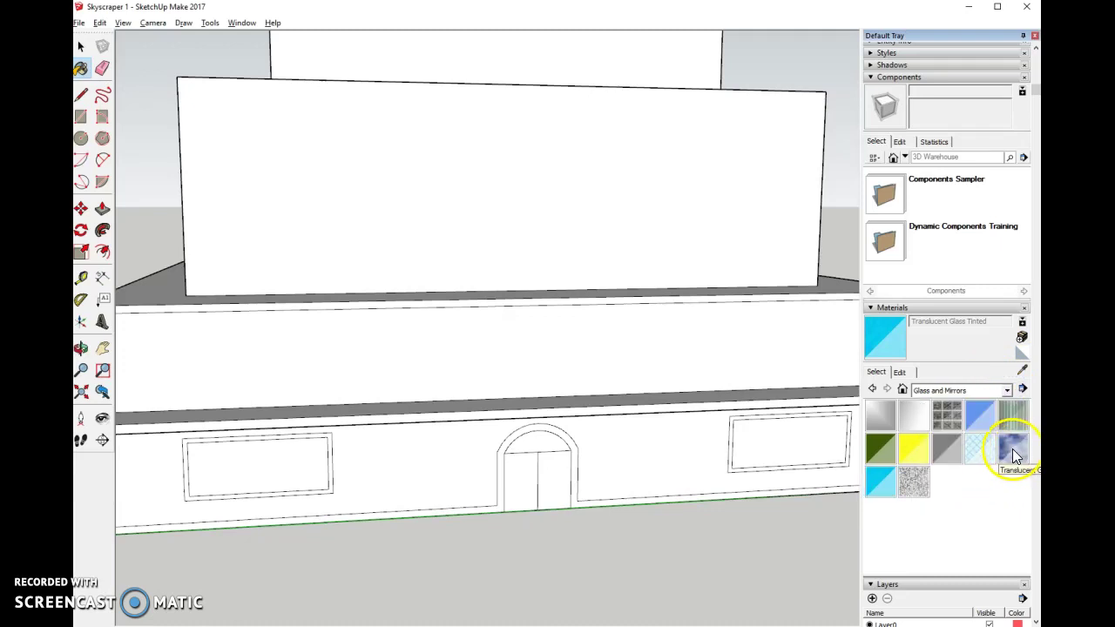
click(1012, 448)
click(786, 453)
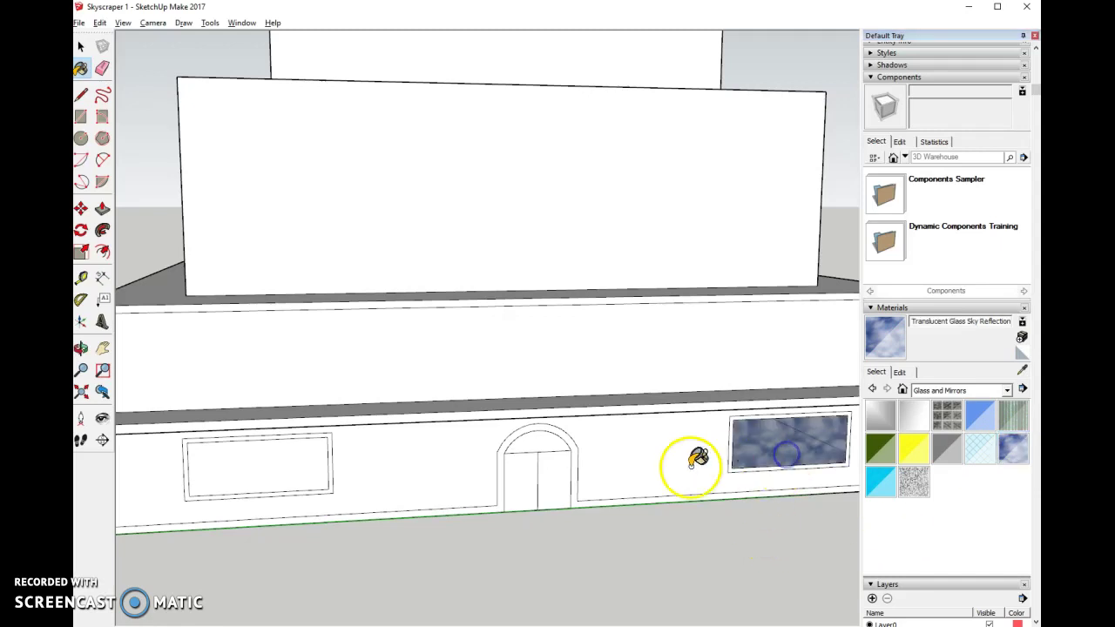
click(554, 475)
click(523, 474)
click(534, 447)
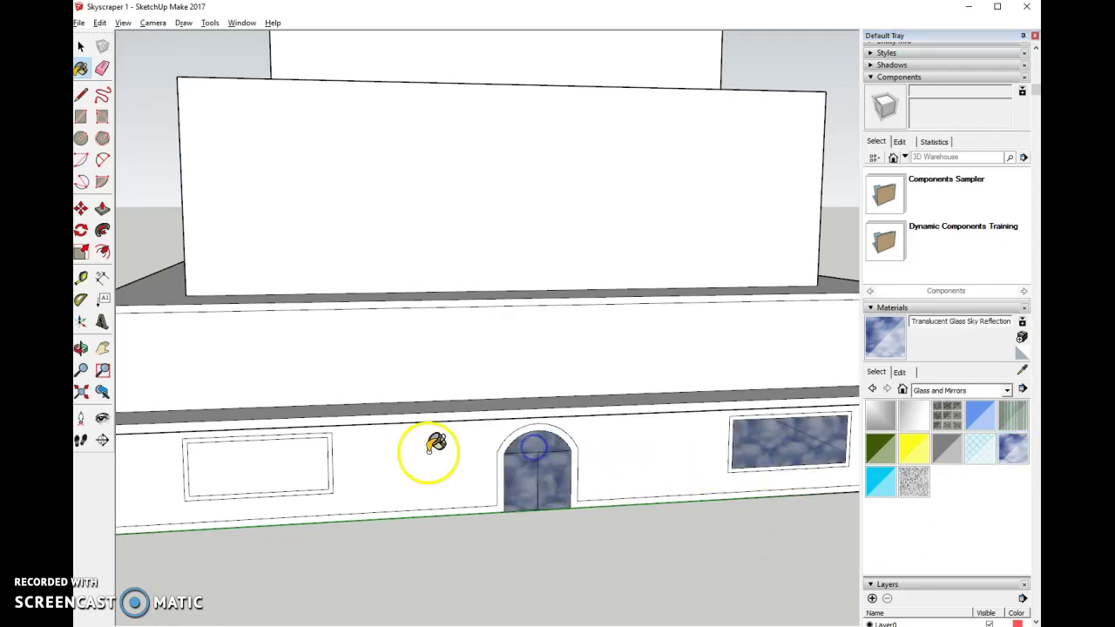
click(266, 464)
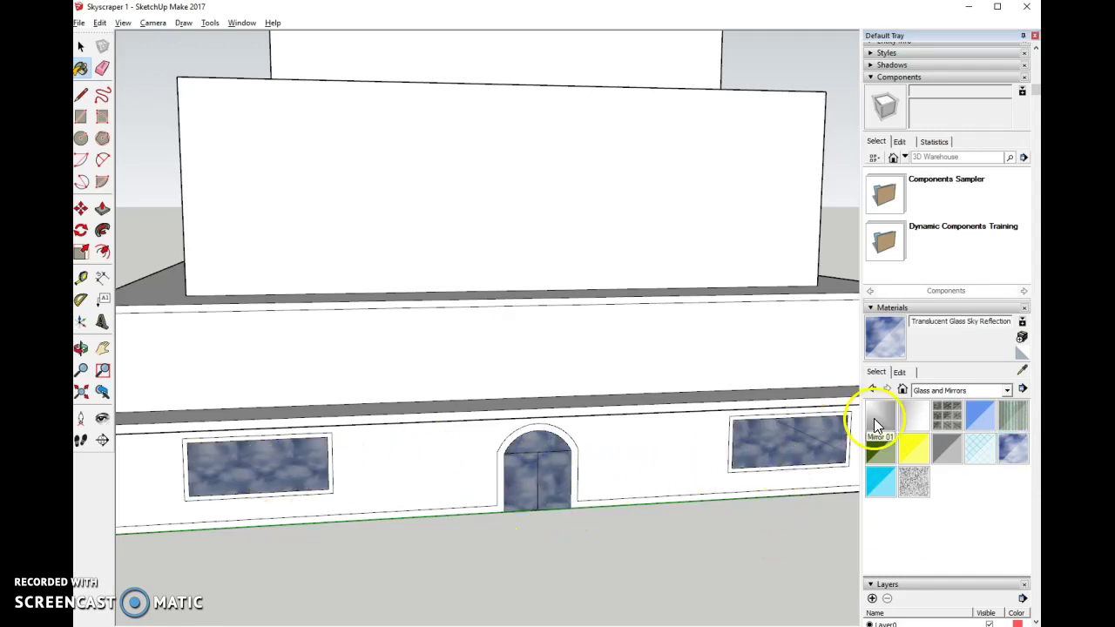
Paint the door surround, wall border trim, ledge front and both window frames with the Granite Brown stone material.
click(1007, 390)
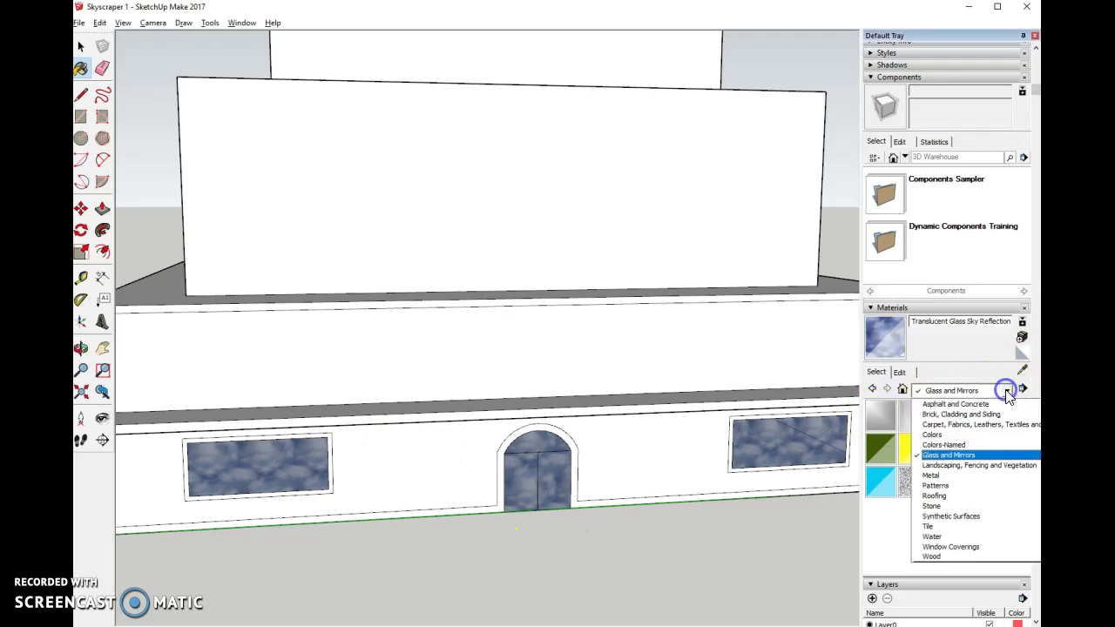
click(975, 511)
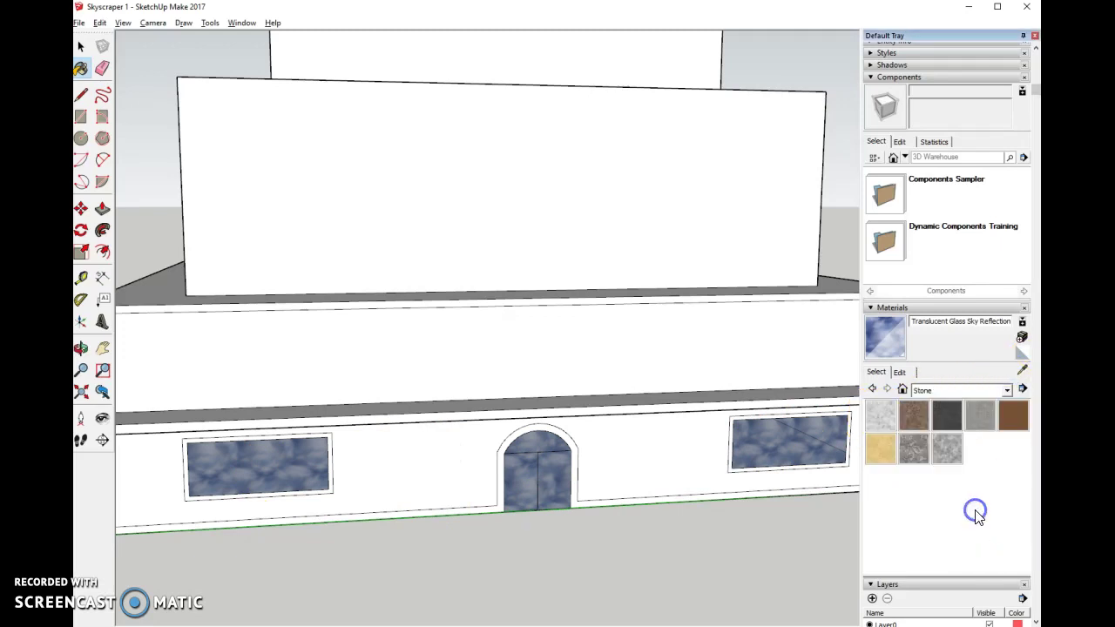
click(921, 422)
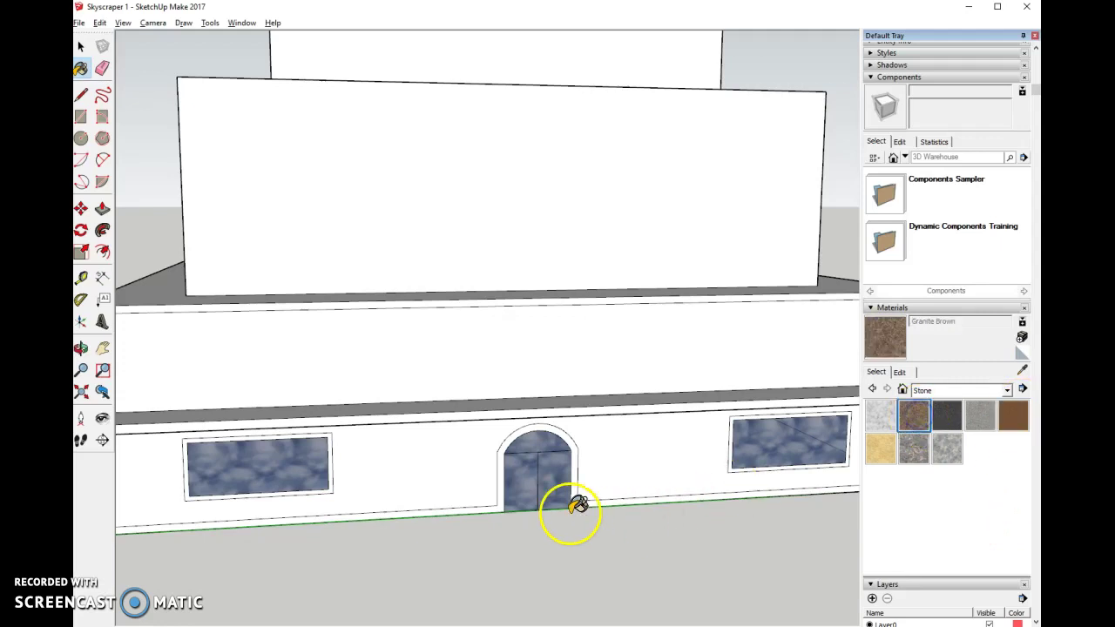
click(576, 469)
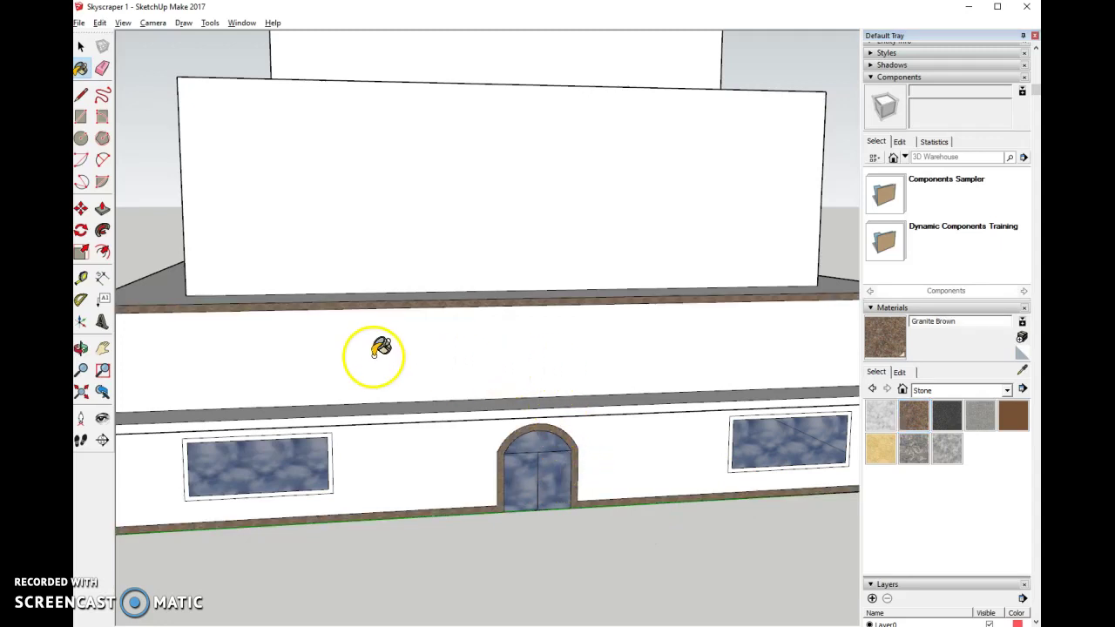
click(258, 422)
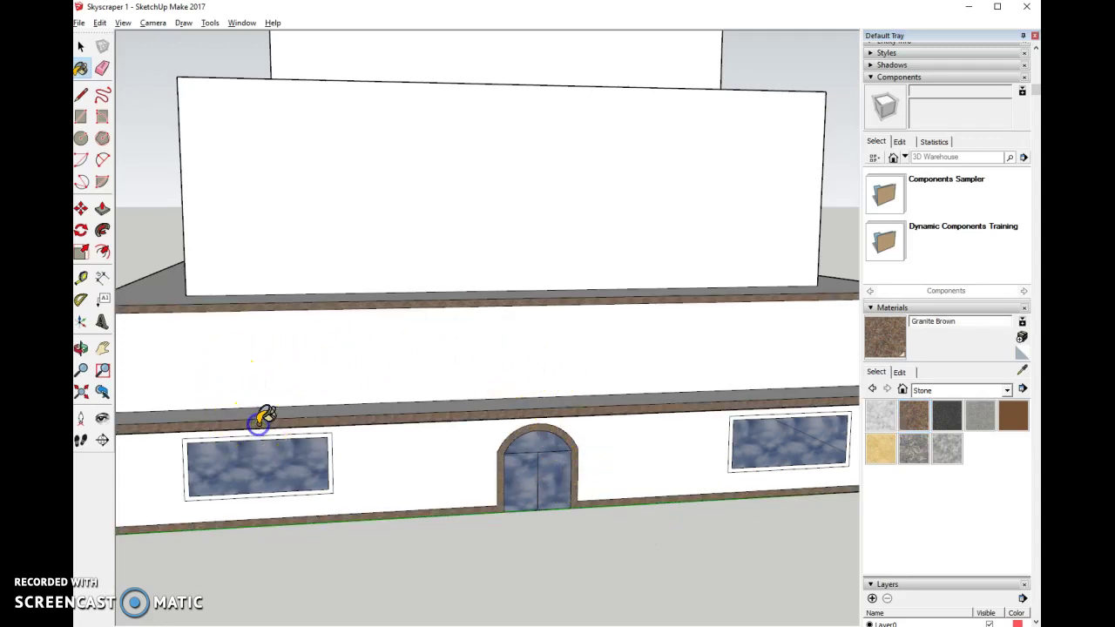
click(332, 441)
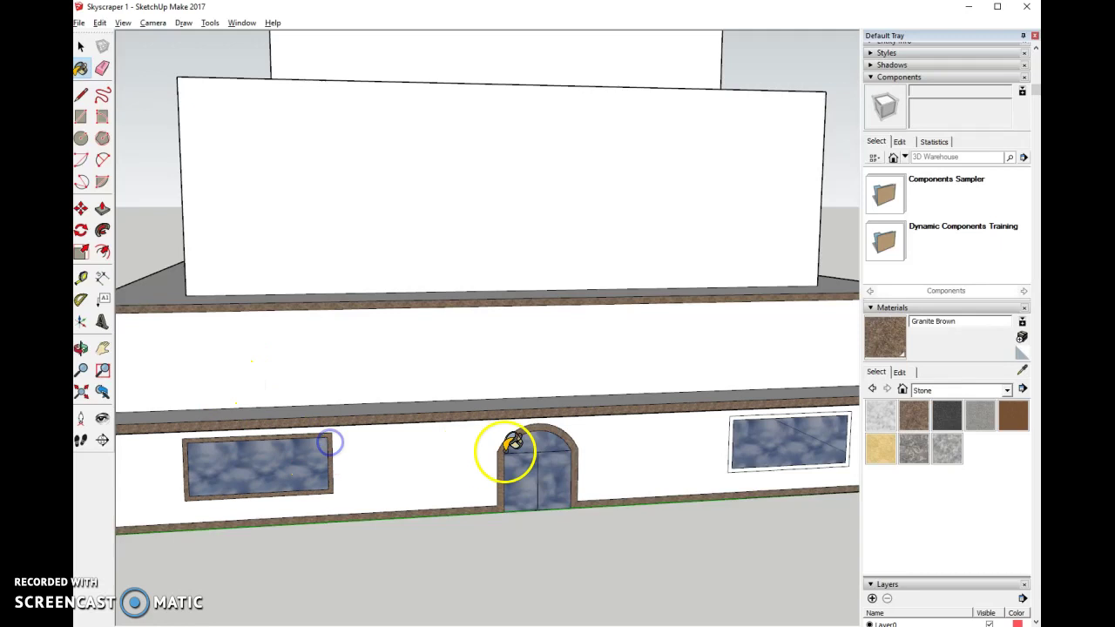
click(730, 440)
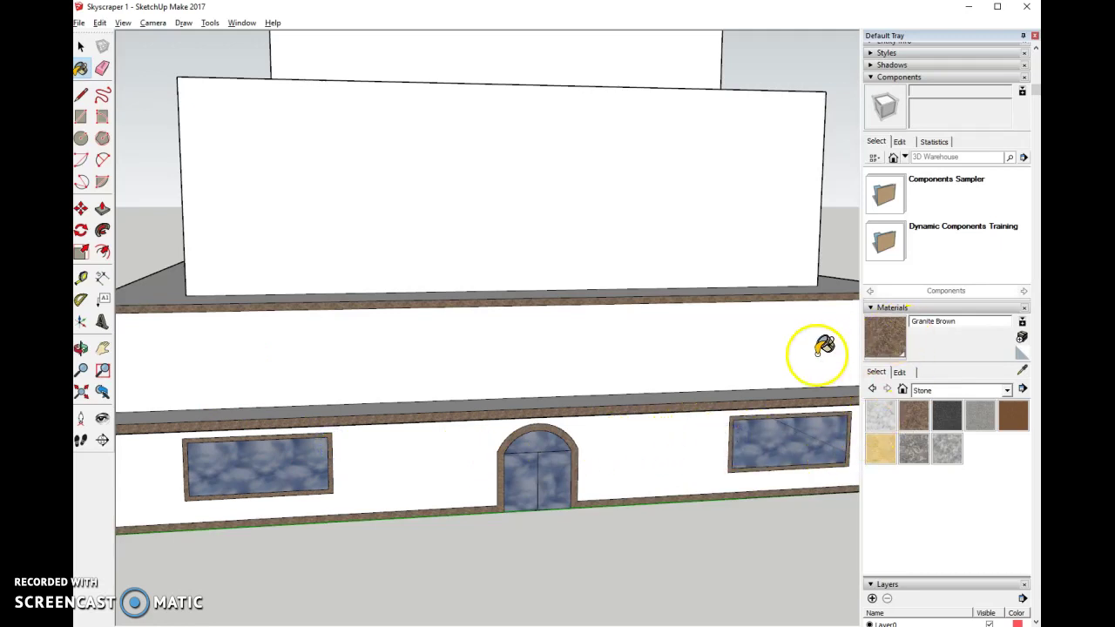
Paint the lower and upper front walls and the ledge's top and underside with Granite Light Gray.
click(980, 414)
click(669, 460)
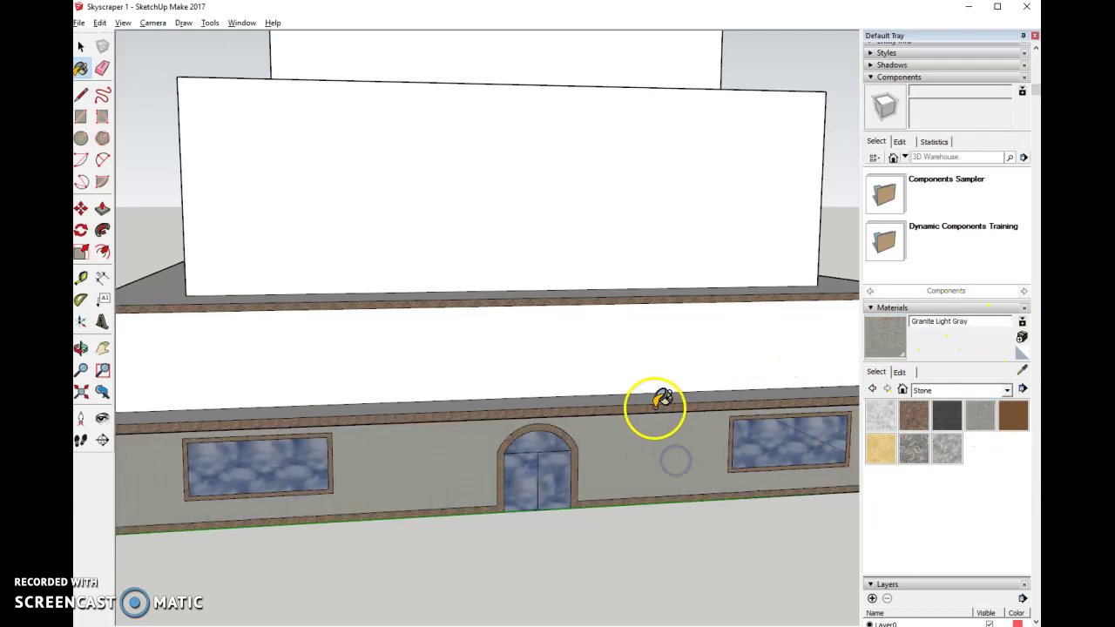
click(652, 357)
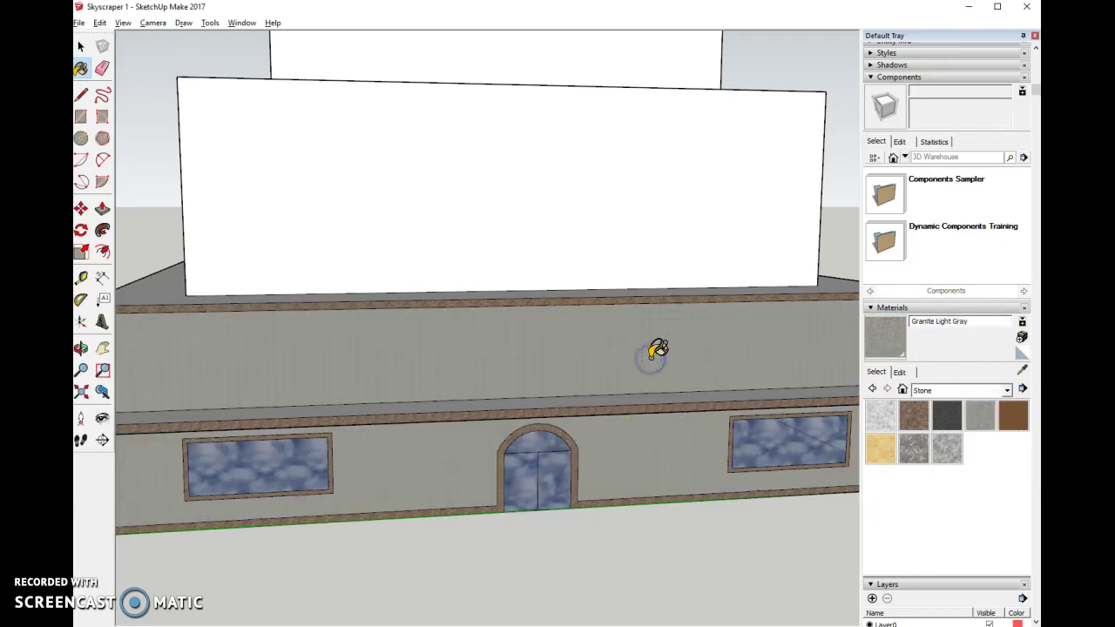
click(570, 403)
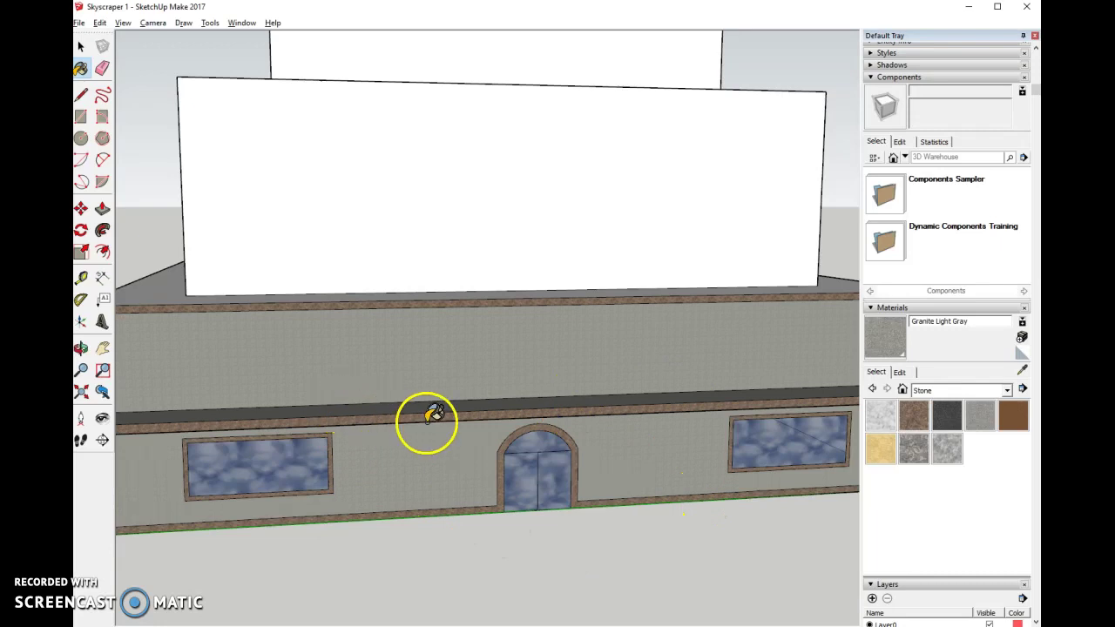
scroll(431, 418, down, 3)
middle_drag(497, 529, 436, 364)
click(436, 350)
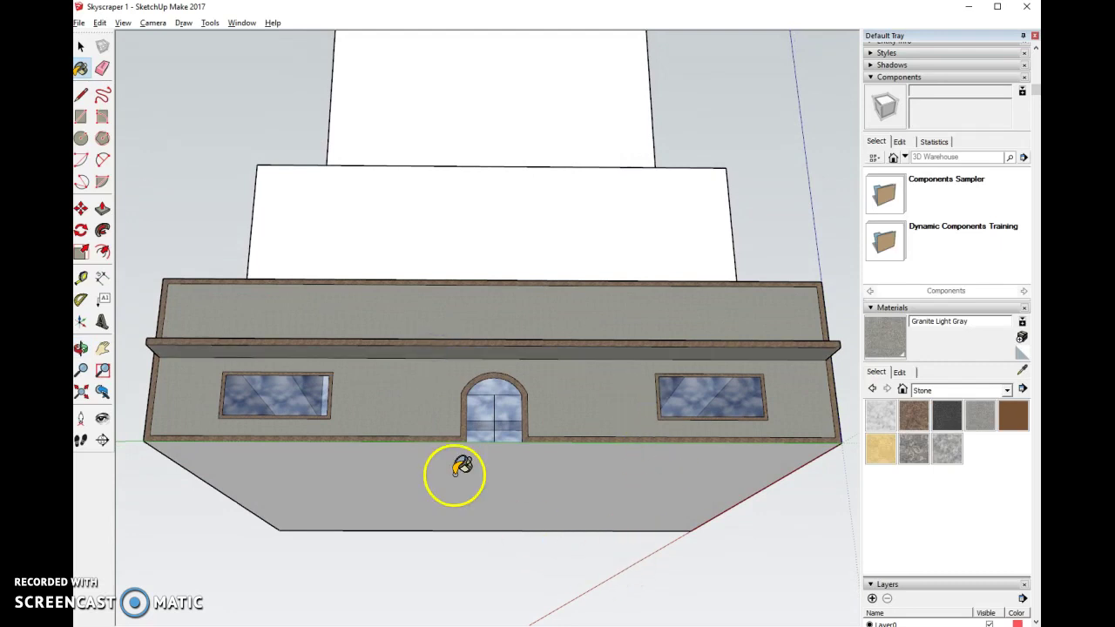
Show the facade straight on in the Left view and open the print settings.
mouse_move(458, 494)
middle_down()
mouse_move(471, 584)
mouse_move(458, 590)
middle_up()
click(485, 280)
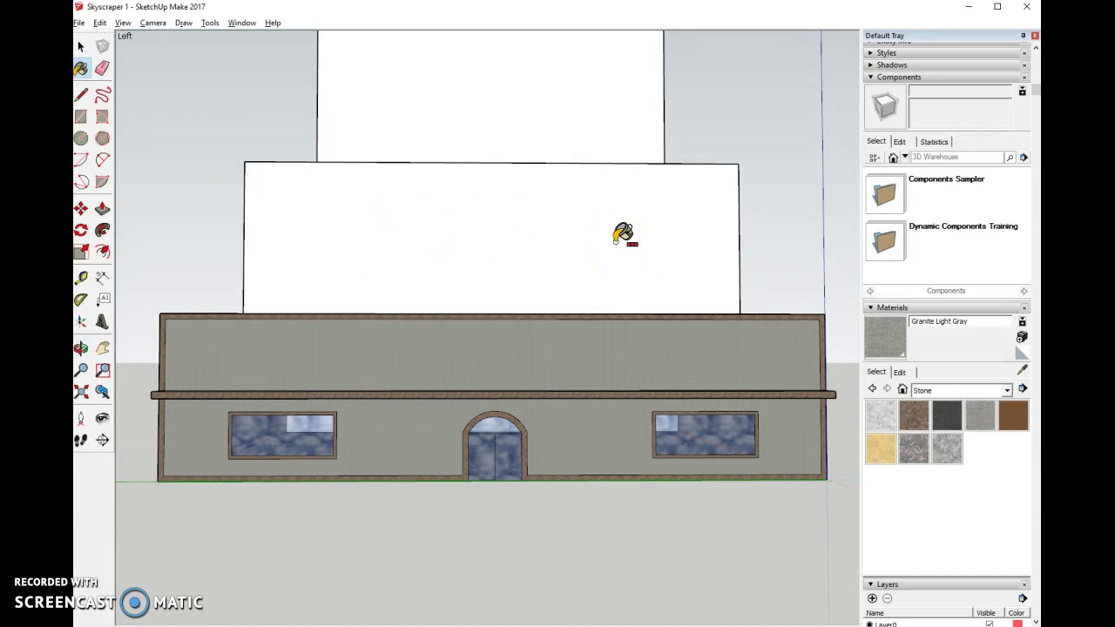
key(ctrl+p)
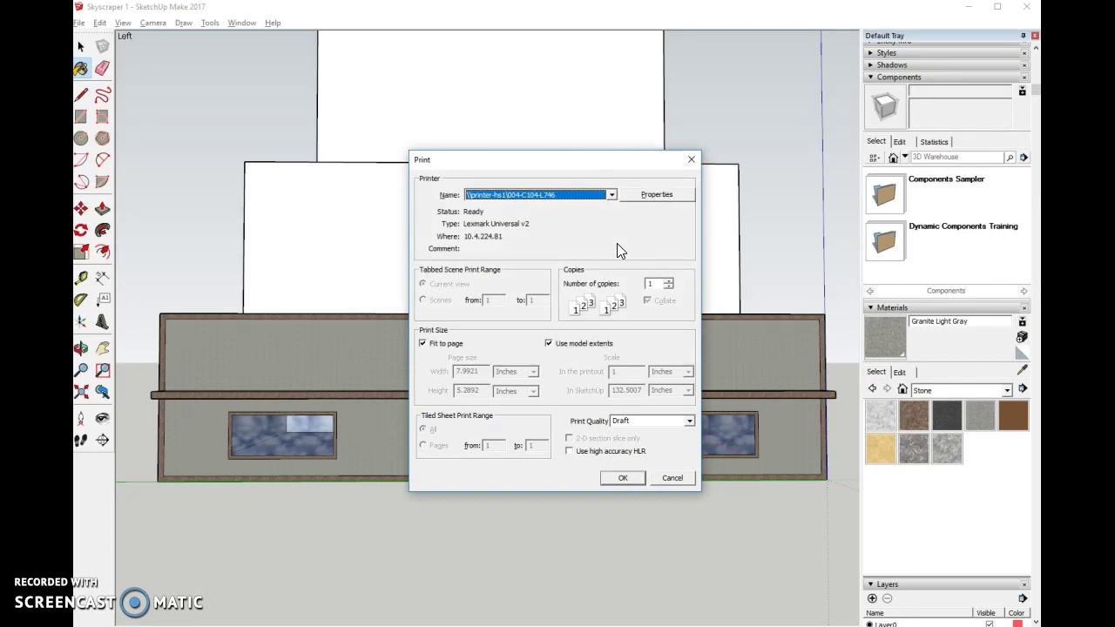